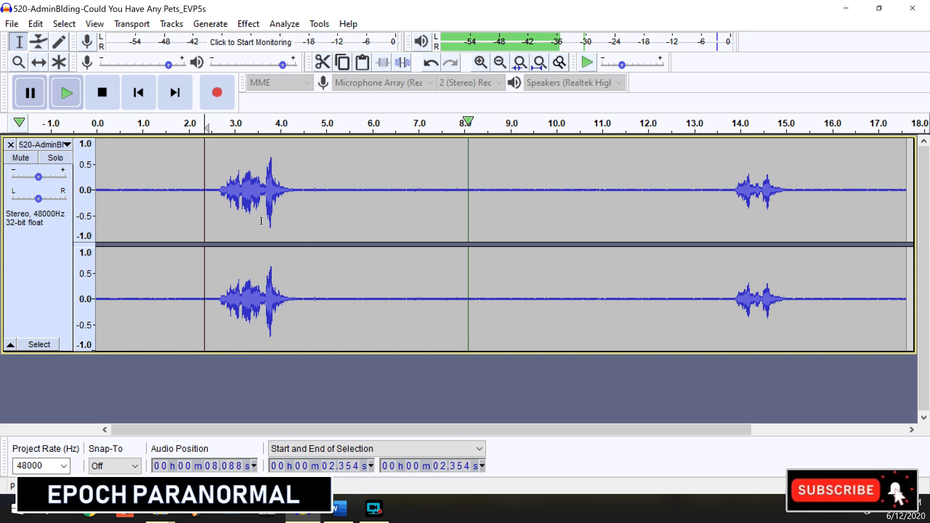
drag(200, 191, 298, 188)
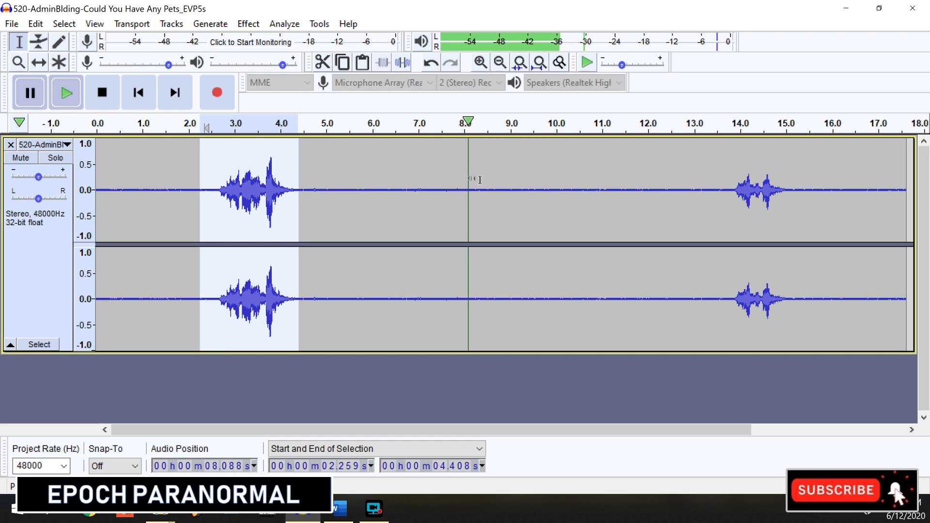
drag(479, 195, 291, 211)
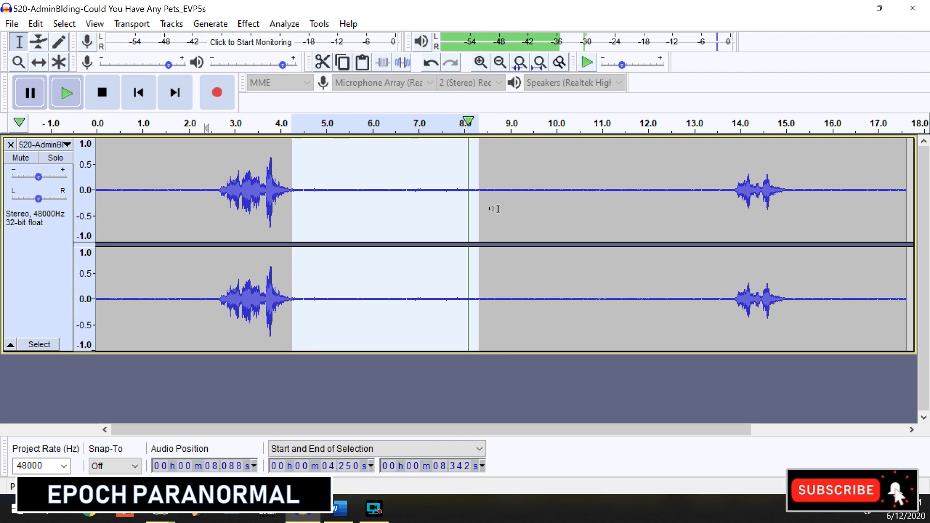
click(499, 212)
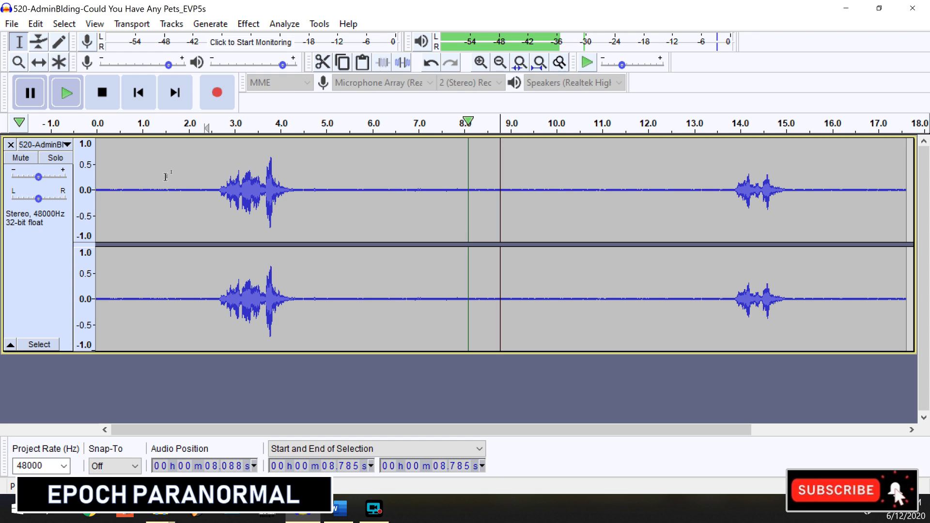
click(179, 182)
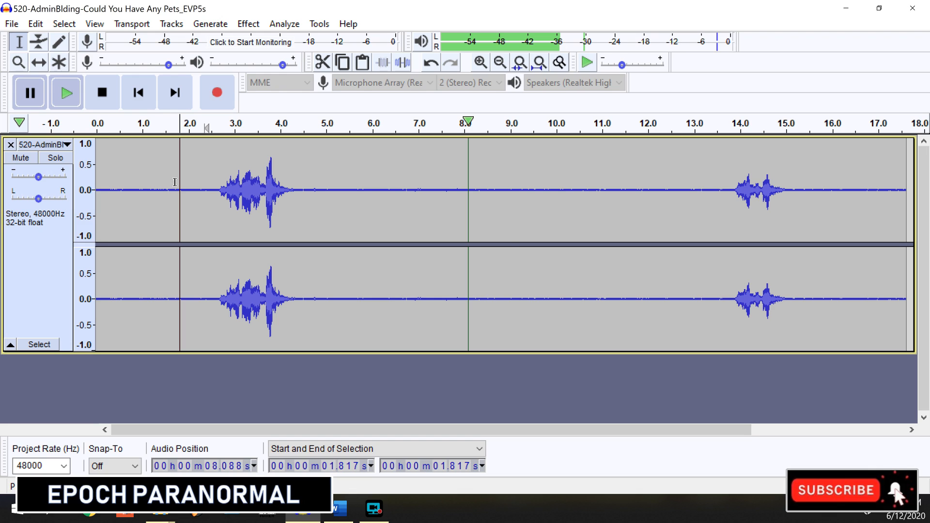
Play the audio between about 1.7 and 8.6 seconds, then stop playback
drag(175, 183, 492, 193)
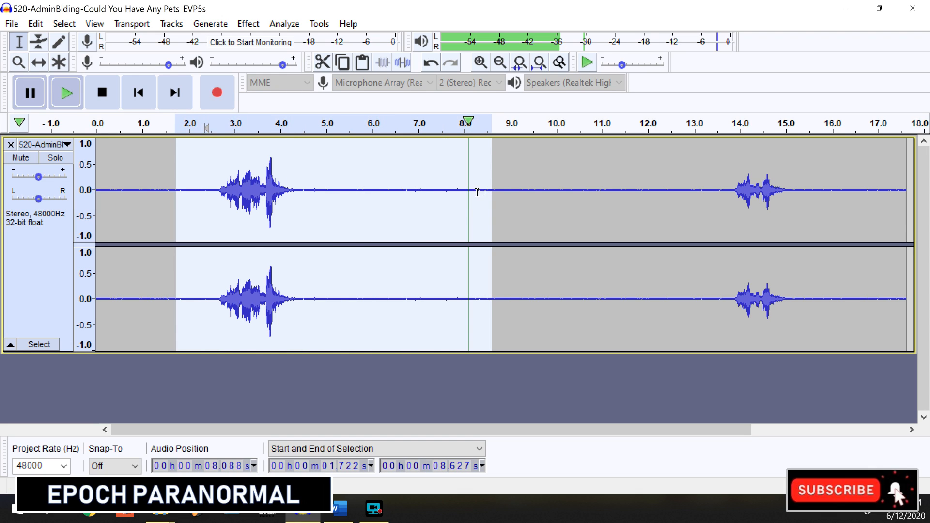
click(69, 86)
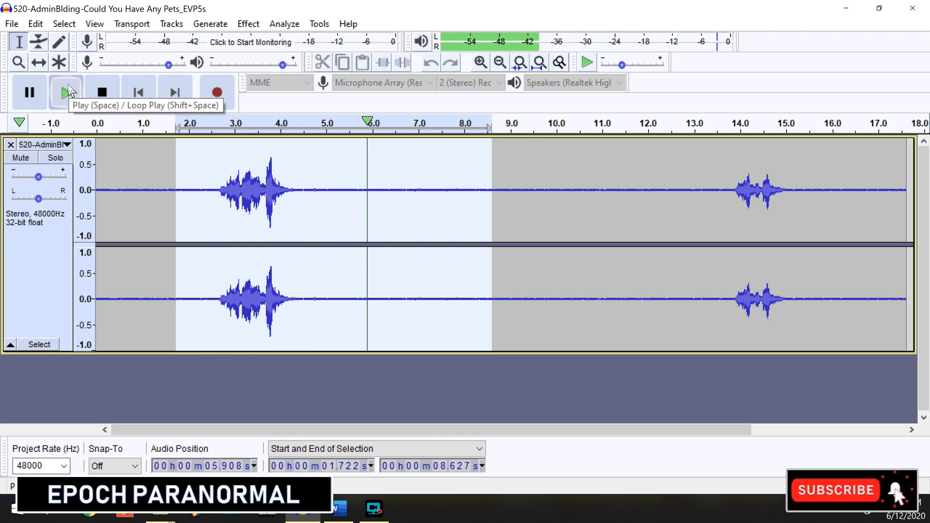
click(103, 93)
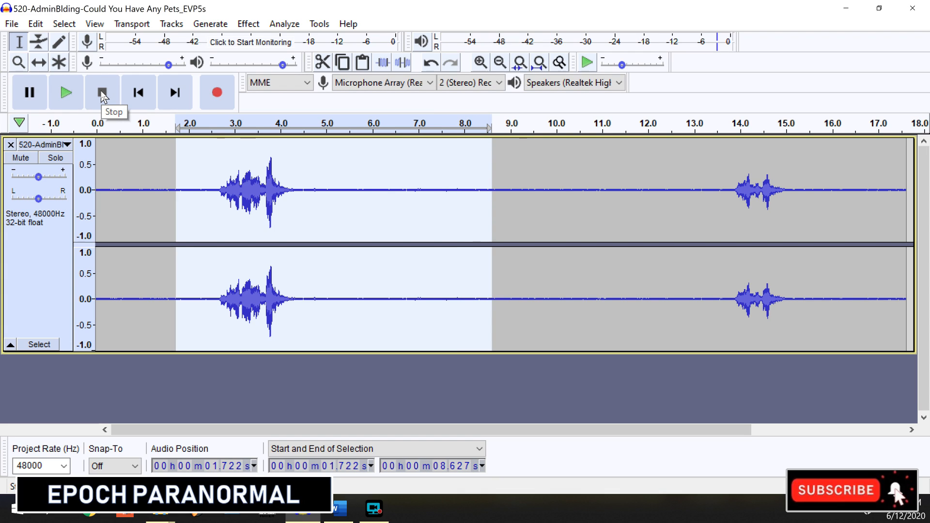
drag(305, 186, 450, 190)
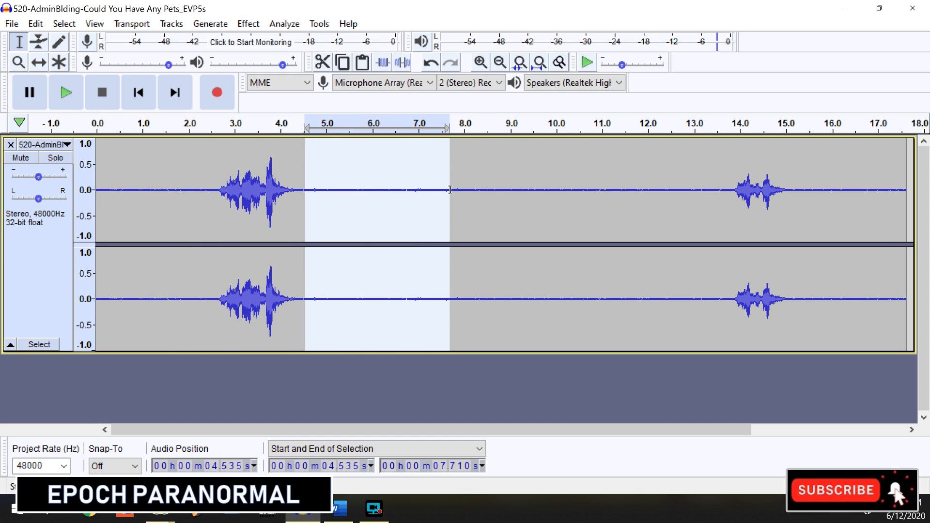
click(207, 190)
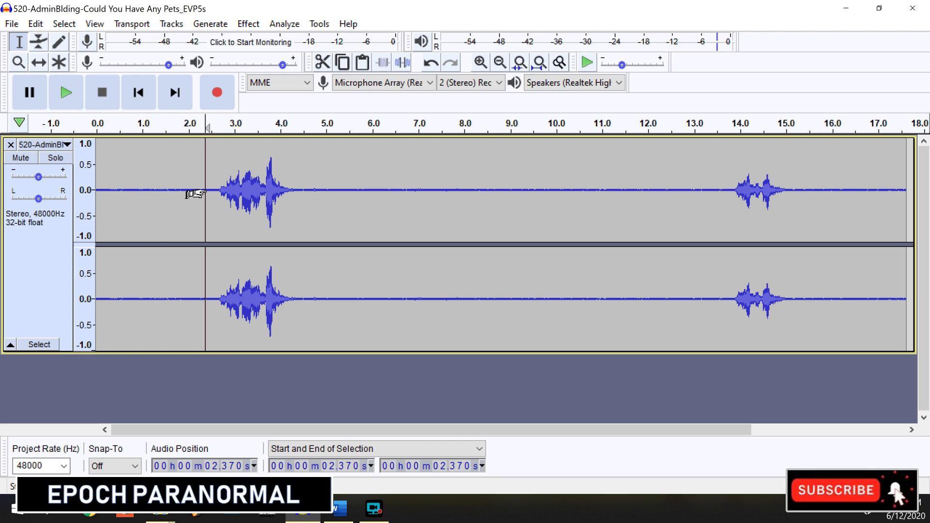
click(248, 24)
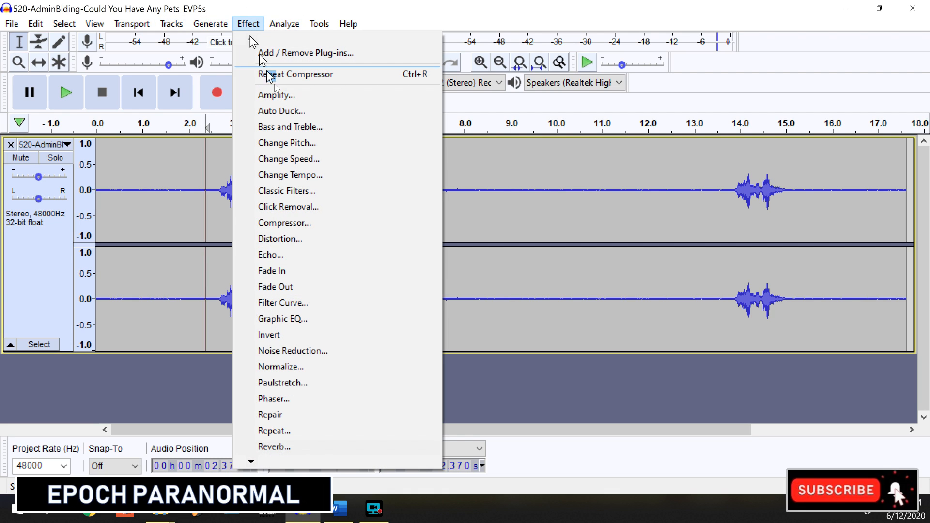
click(284, 353)
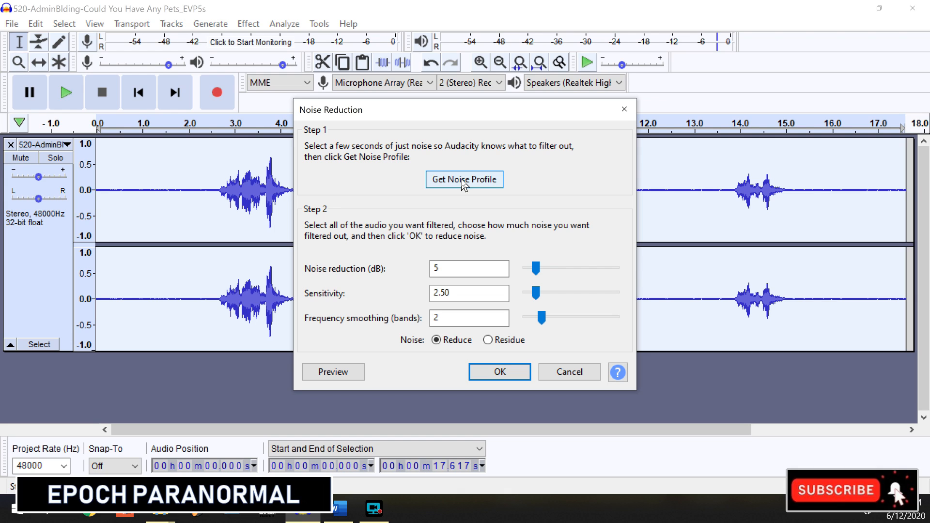
click(567, 372)
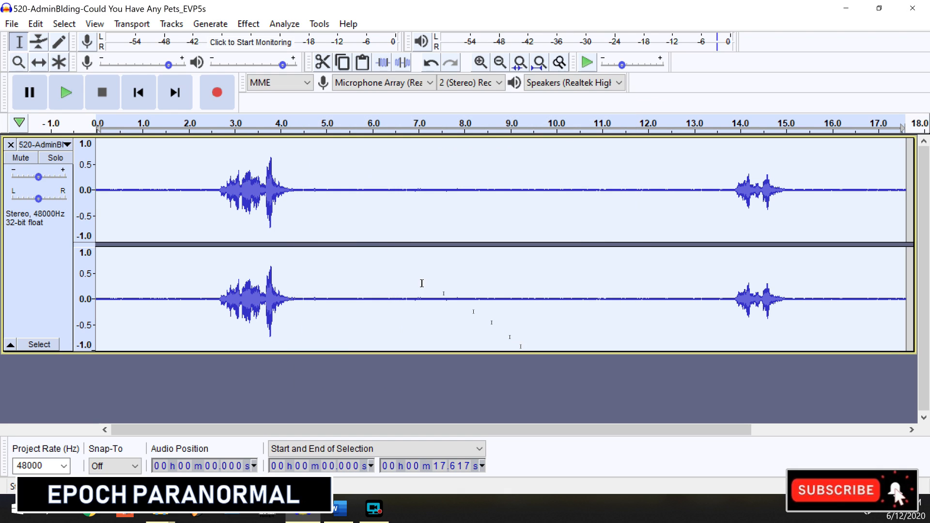
Listen to the recording from about 1.9 seconds and select the quiet section between about 4.9 and 8.3 seconds
click(184, 194)
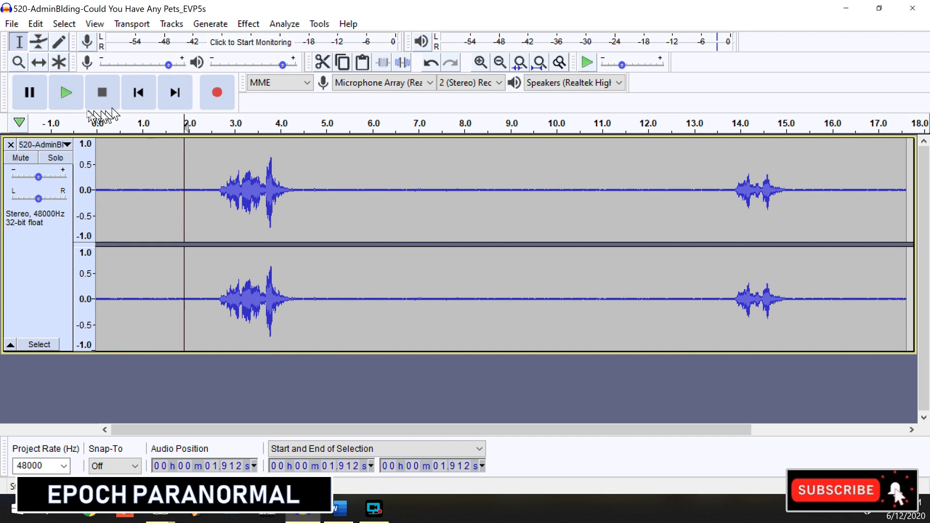
click(68, 100)
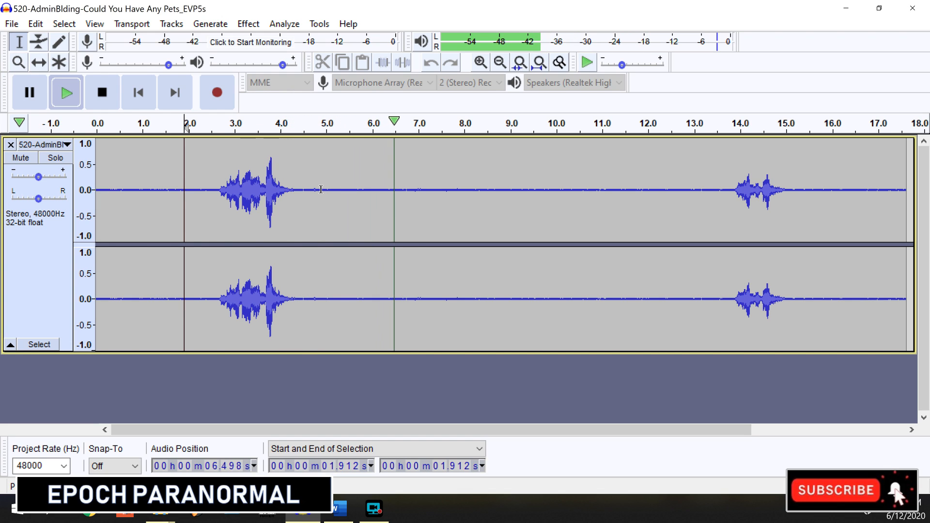
drag(321, 190, 475, 194)
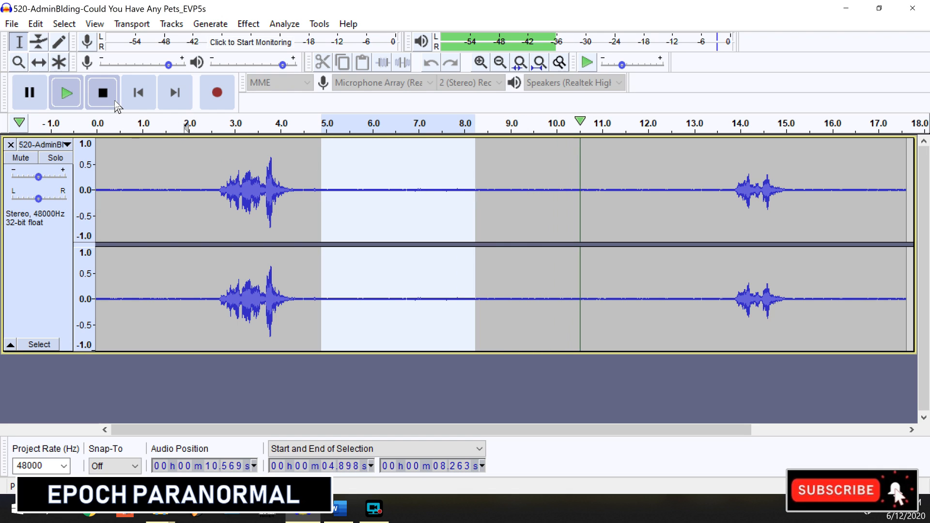
click(115, 102)
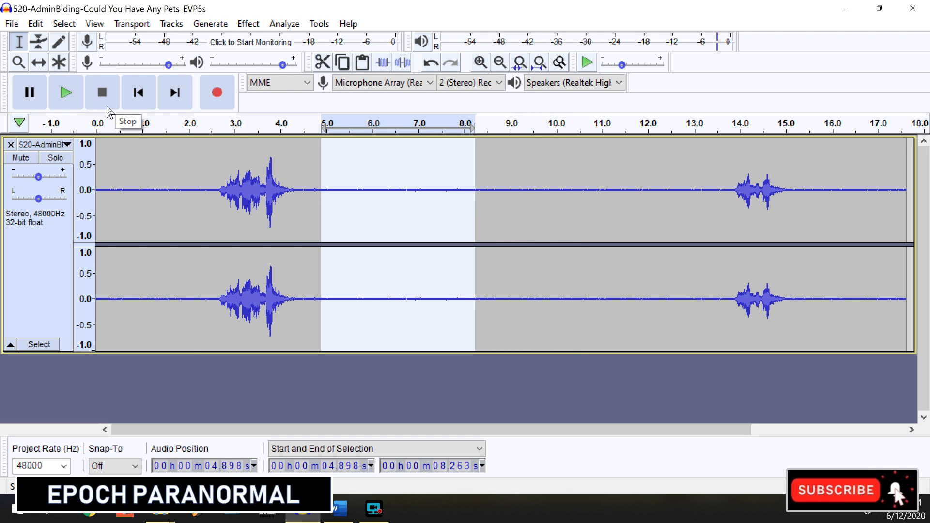
Preview and apply Amplify at 20.3 dB to the selected quiet section
click(249, 26)
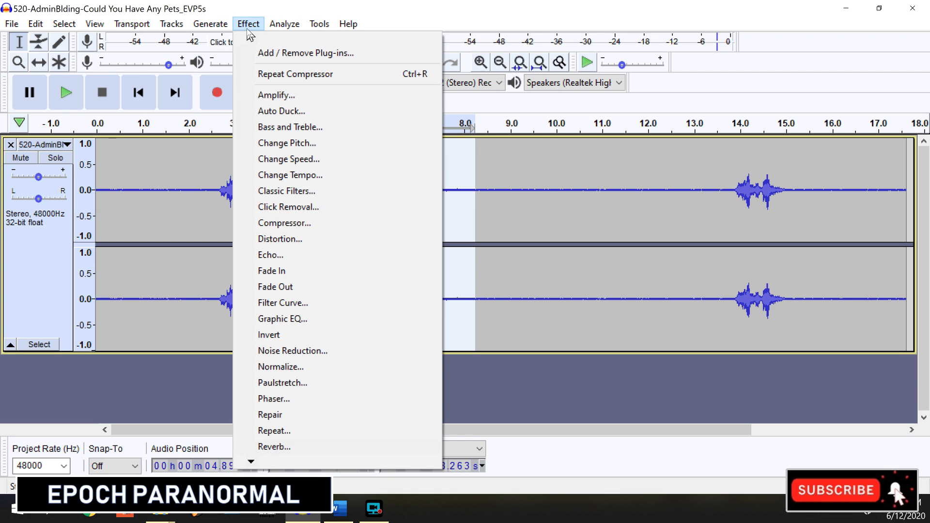
click(269, 97)
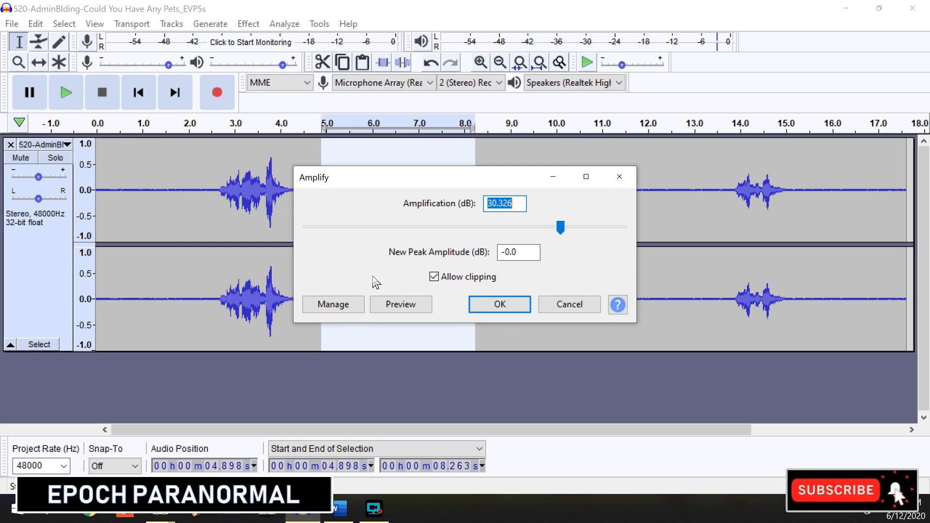
click(471, 230)
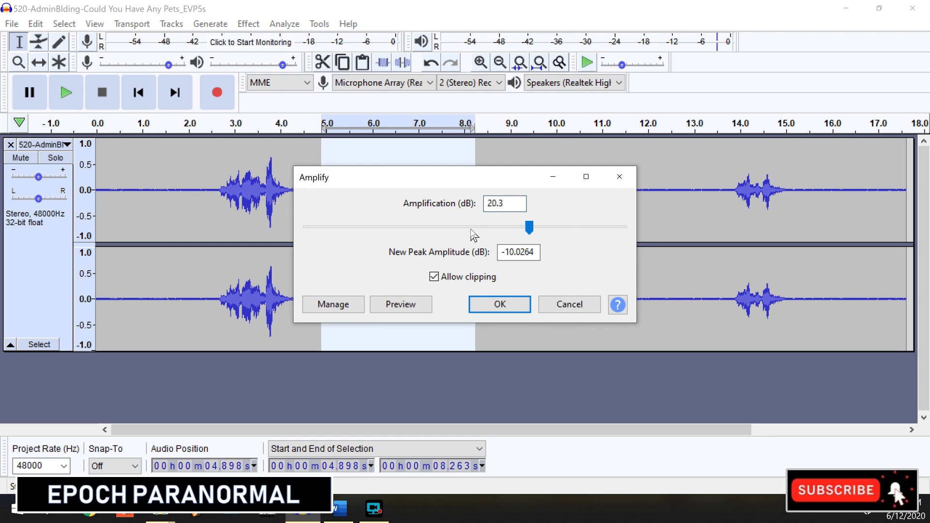
click(386, 306)
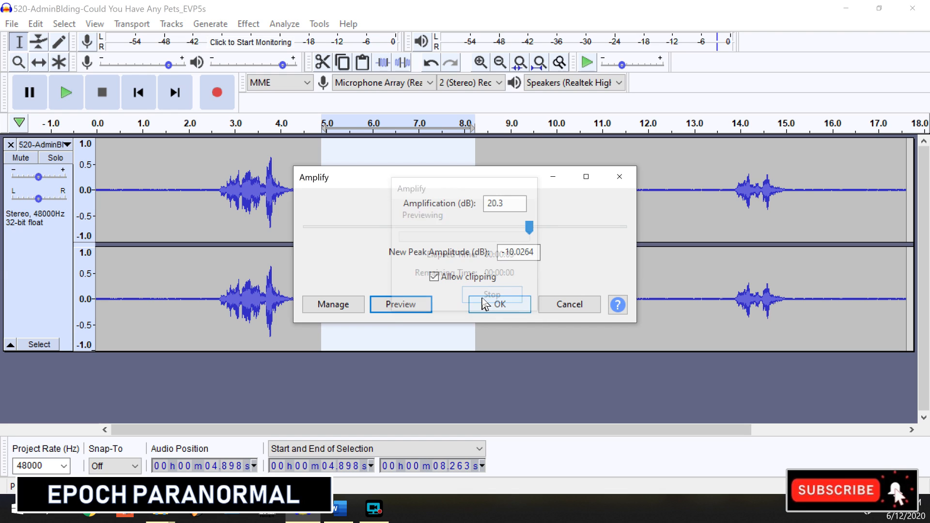
click(485, 304)
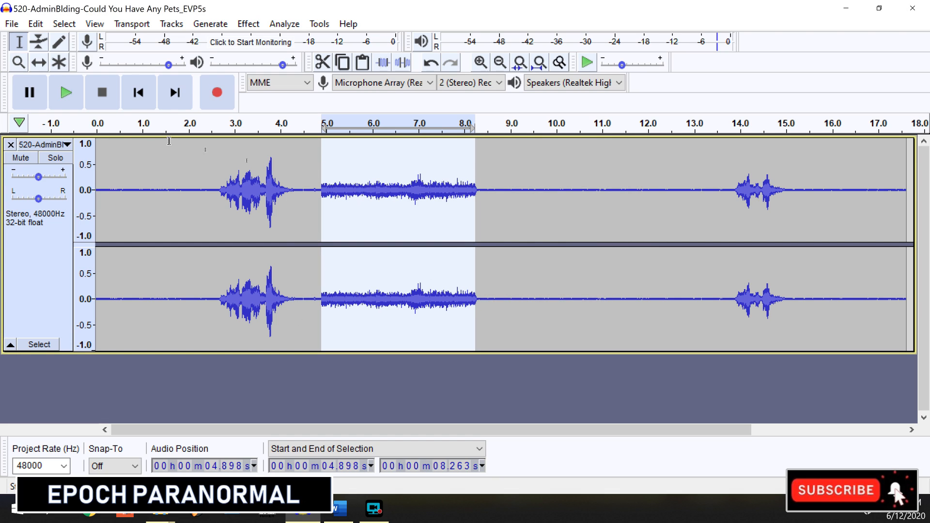
Play back the amplified section and undo its amplification
click(68, 102)
key(space)
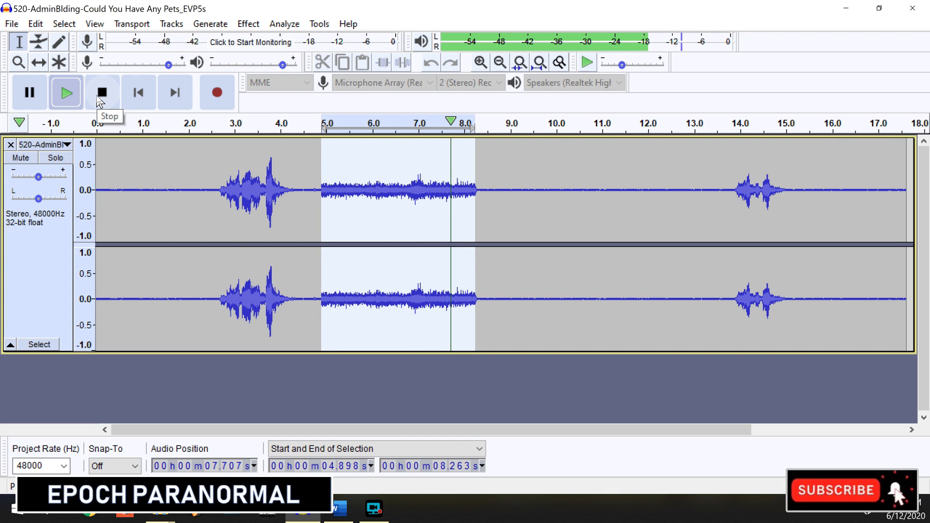
click(99, 99)
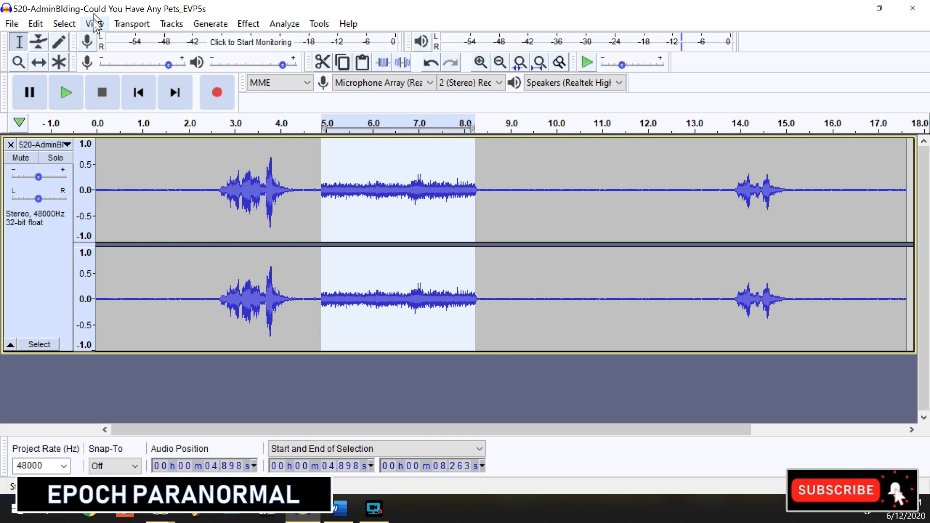
click(36, 24)
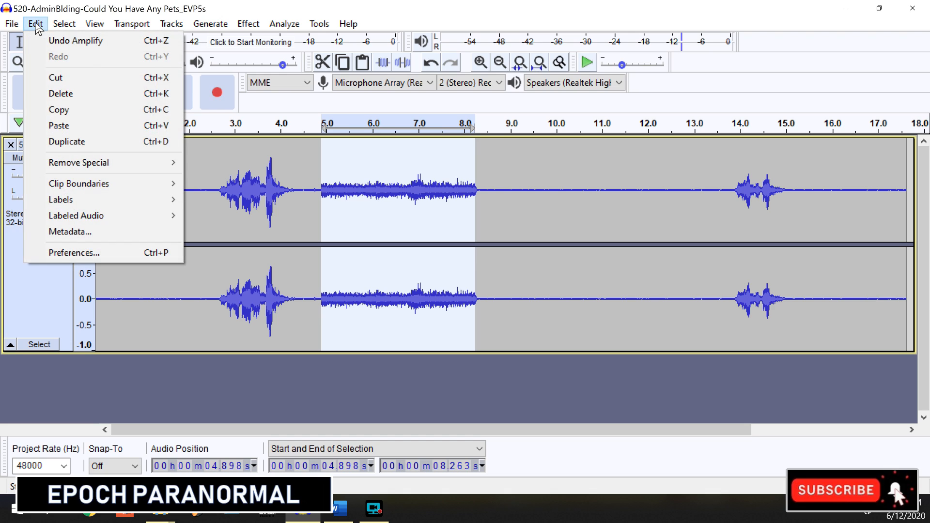
click(58, 40)
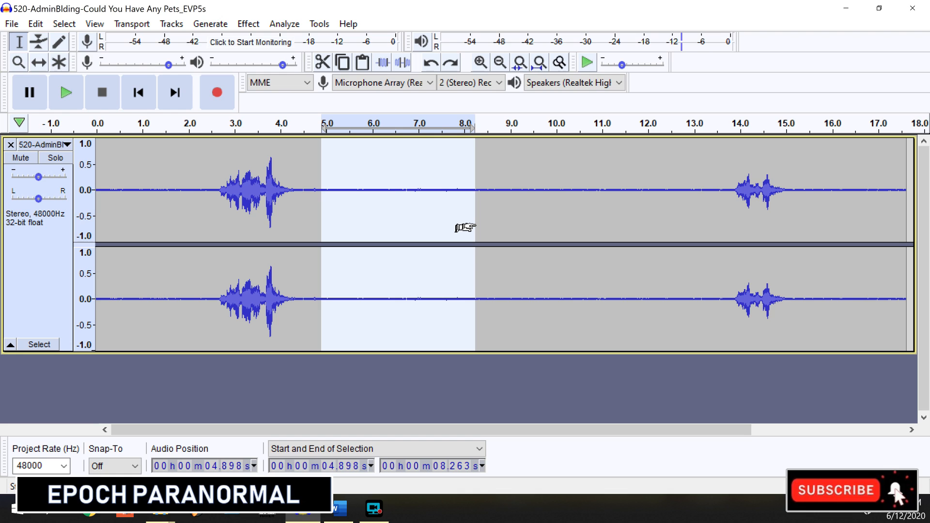
Extend the selection's end to about 8.8 seconds and amplify the selected section by 25.6 dB
drag(475, 227, 502, 224)
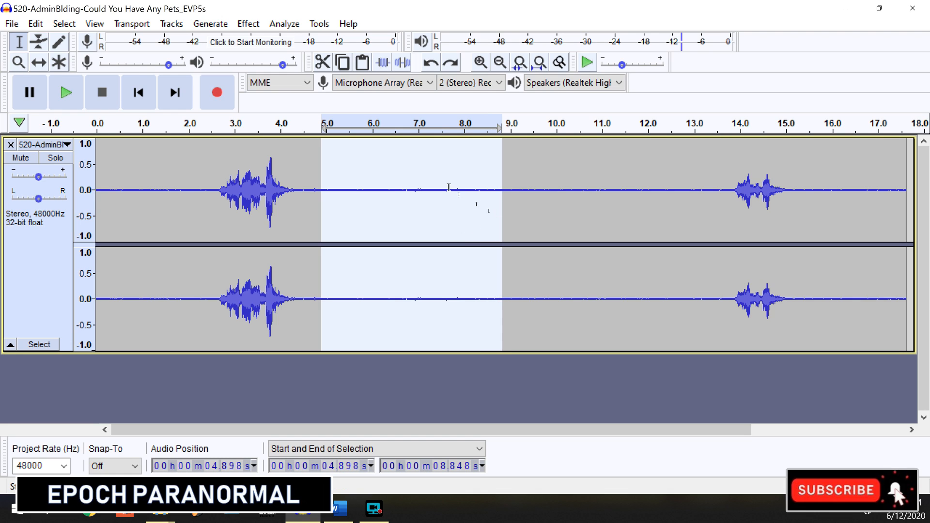
click(248, 24)
click(288, 96)
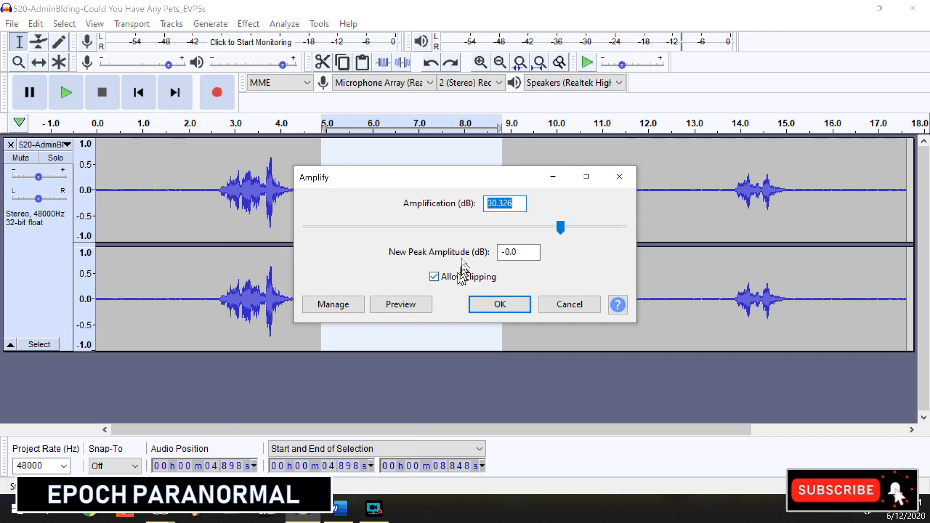
drag(560, 232, 545, 231)
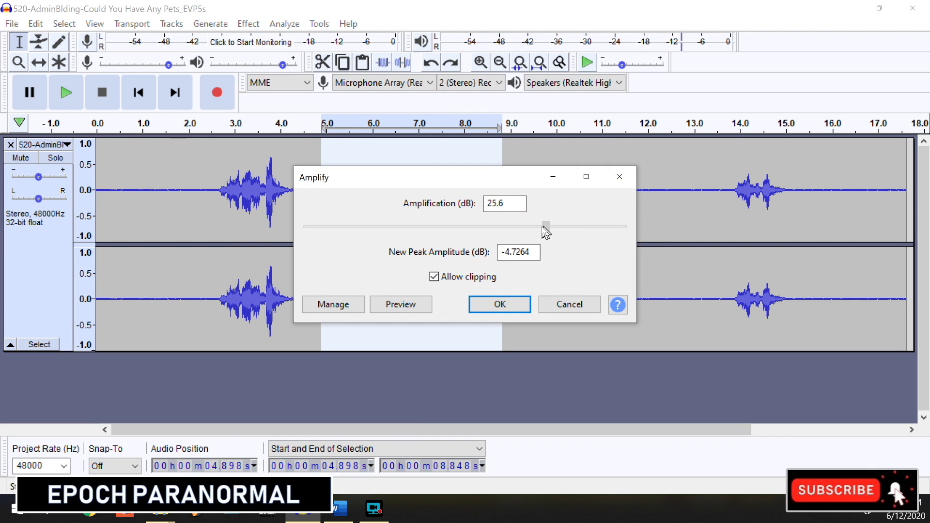
click(512, 298)
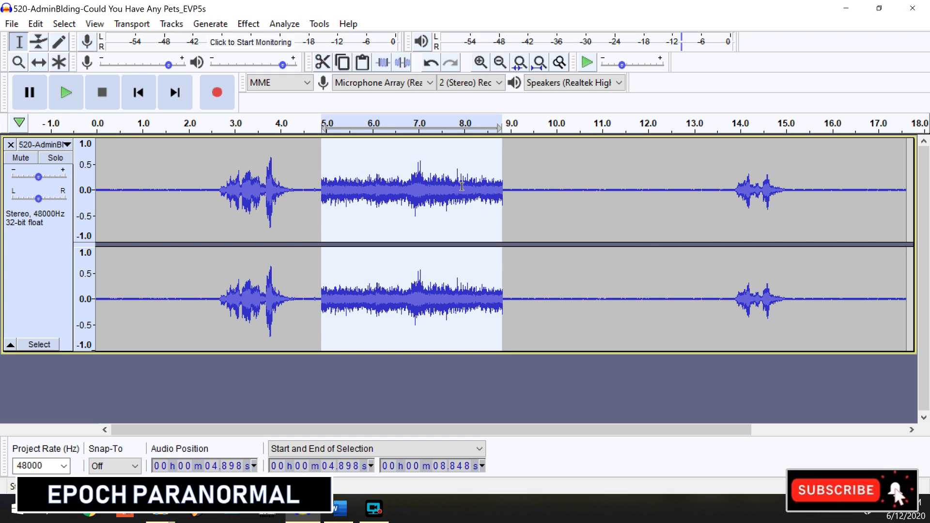
Capture a noise profile for Noise Reduction from the noise-only stretch between about 7.9 and 8.8 seconds
drag(459, 188, 502, 186)
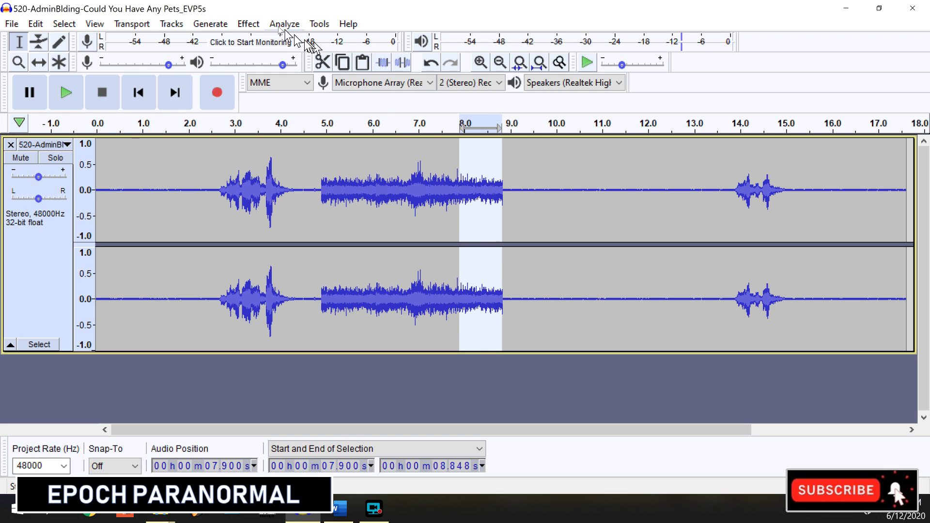
click(249, 24)
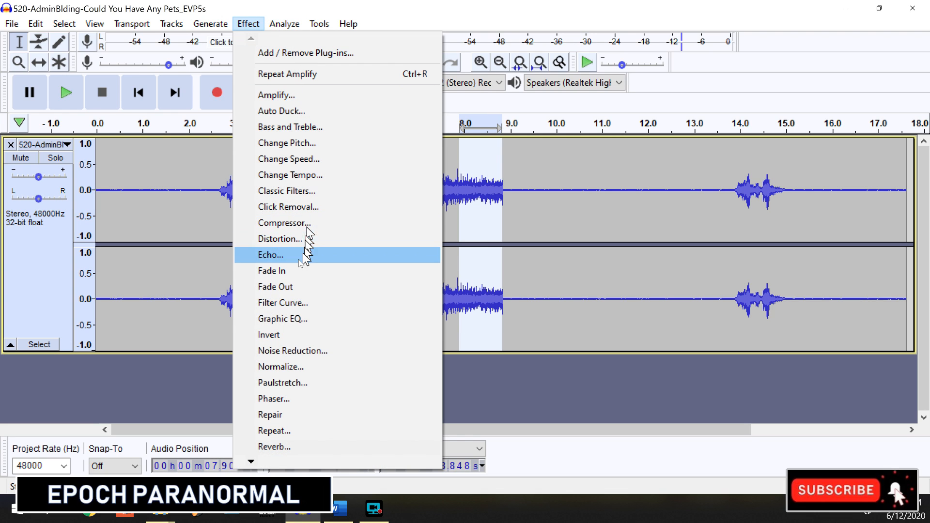
click(300, 352)
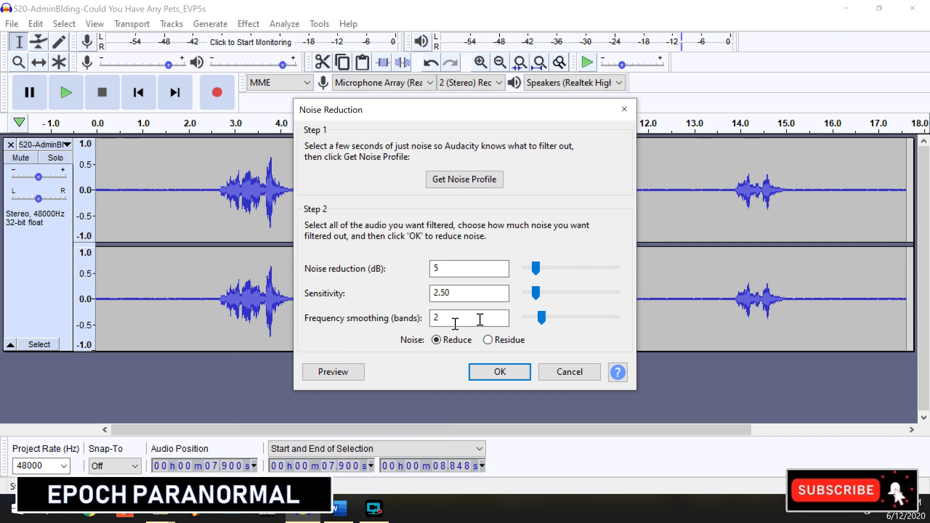
click(444, 179)
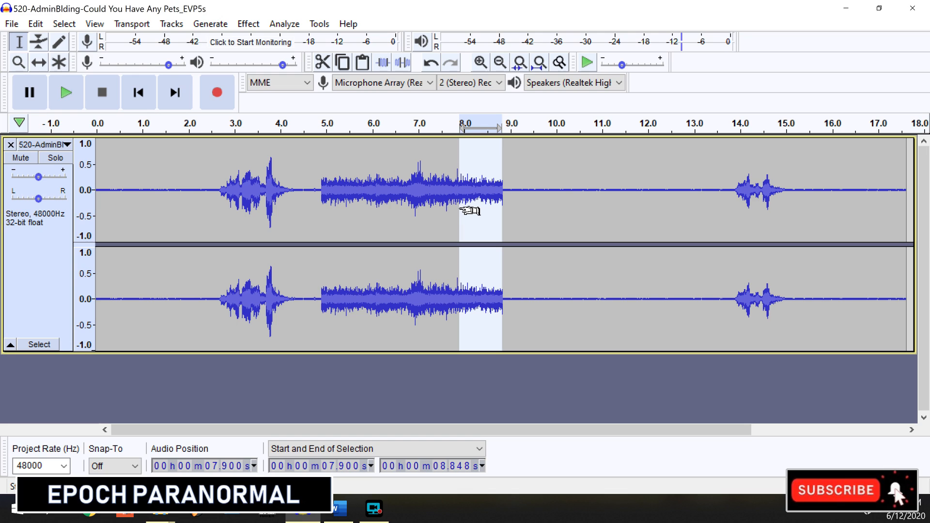
Extend the selection's start back to about 4.9 seconds, then preview and apply Noise Reduction at 9 dB to the section
drag(460, 210, 462, 217)
drag(441, 221, 321, 219)
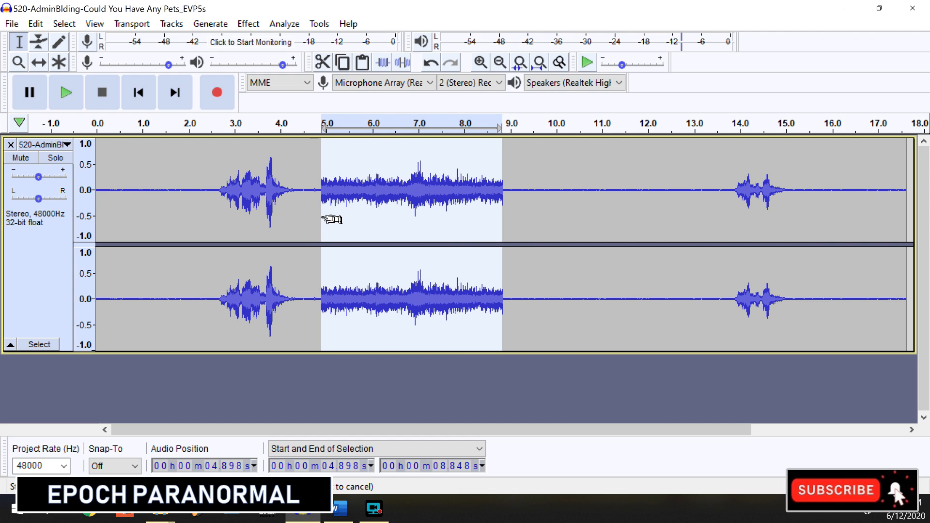
click(246, 29)
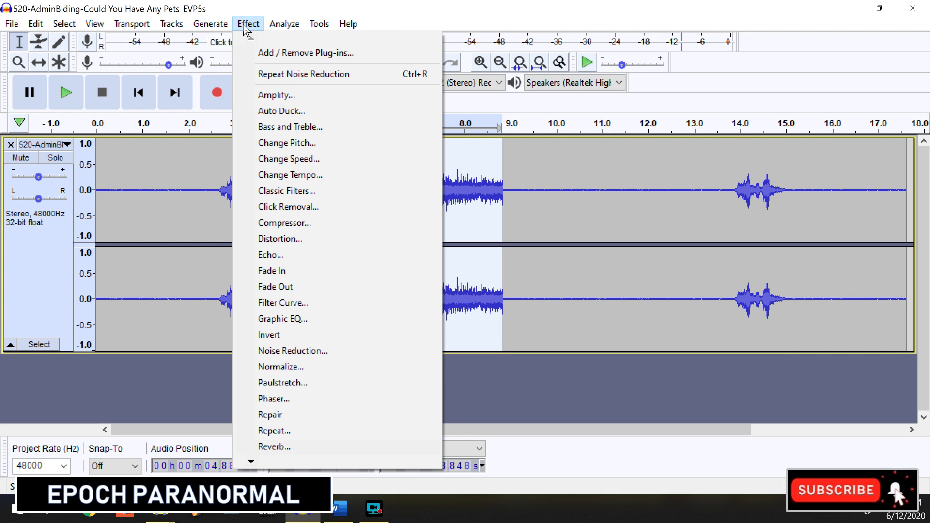
click(294, 347)
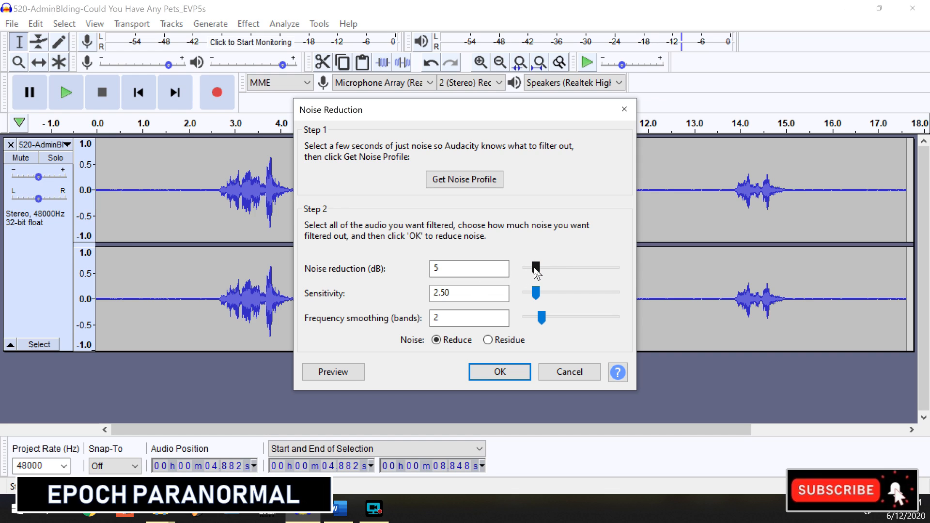
drag(536, 268, 543, 274)
click(343, 372)
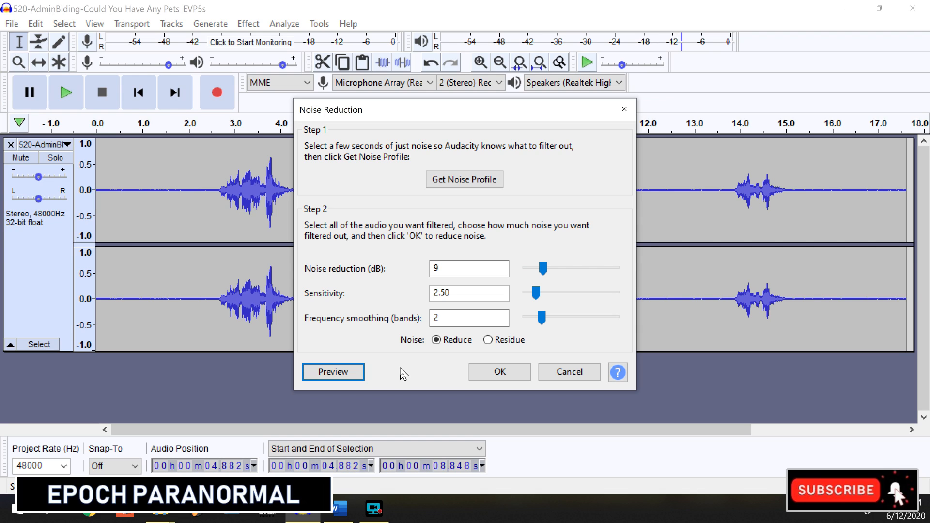
click(357, 373)
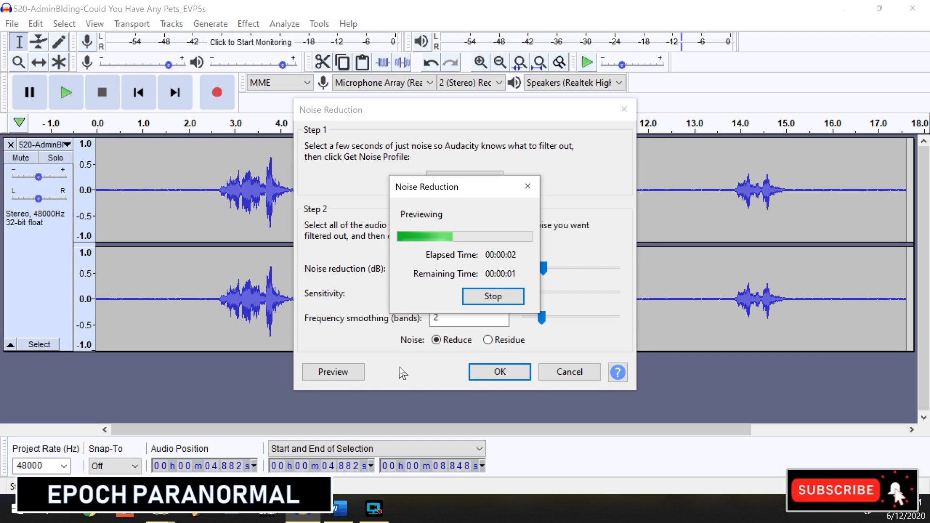
click(499, 371)
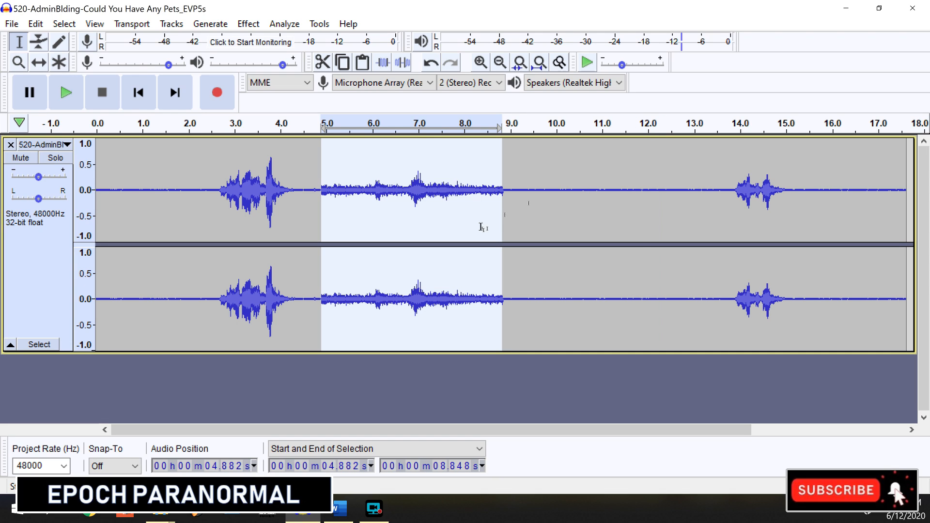
Capture a new noise profile from the noise-only stretch between about 8.1 and 8.8 seconds
drag(470, 190, 501, 196)
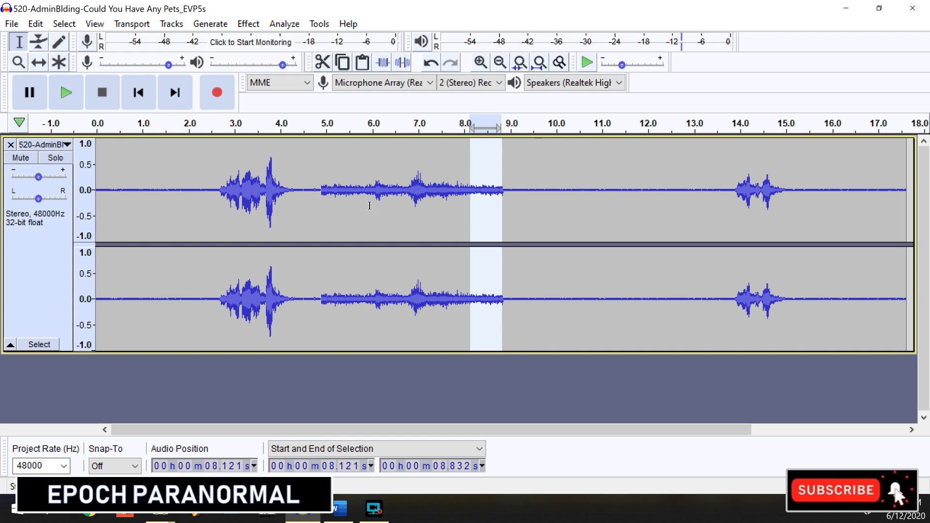
click(248, 23)
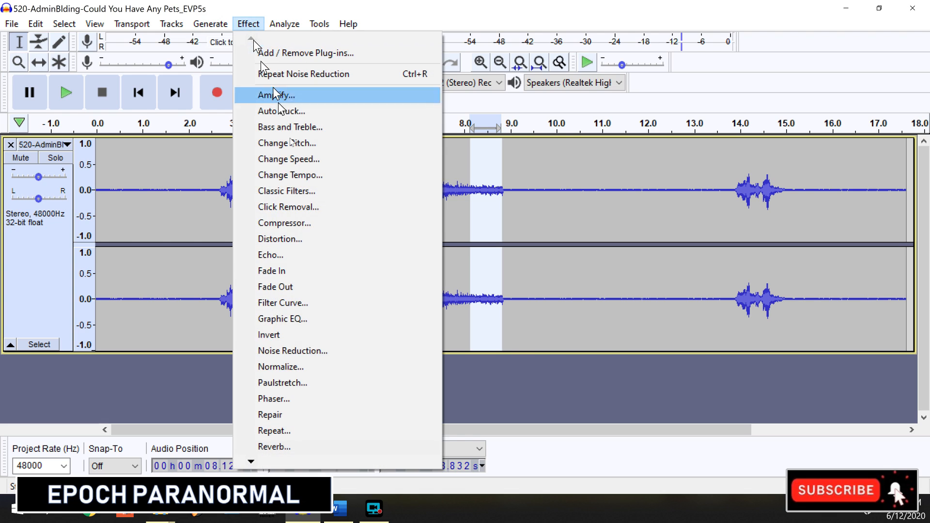
click(318, 348)
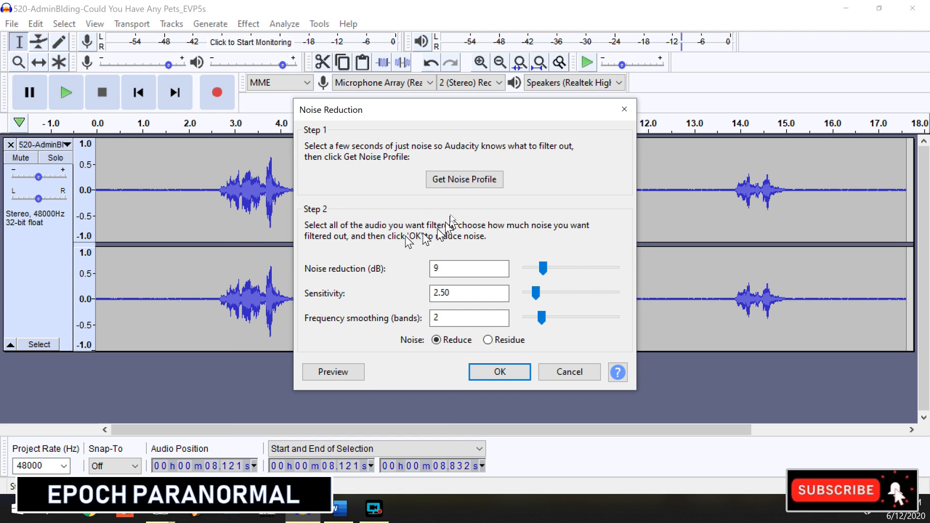
click(460, 185)
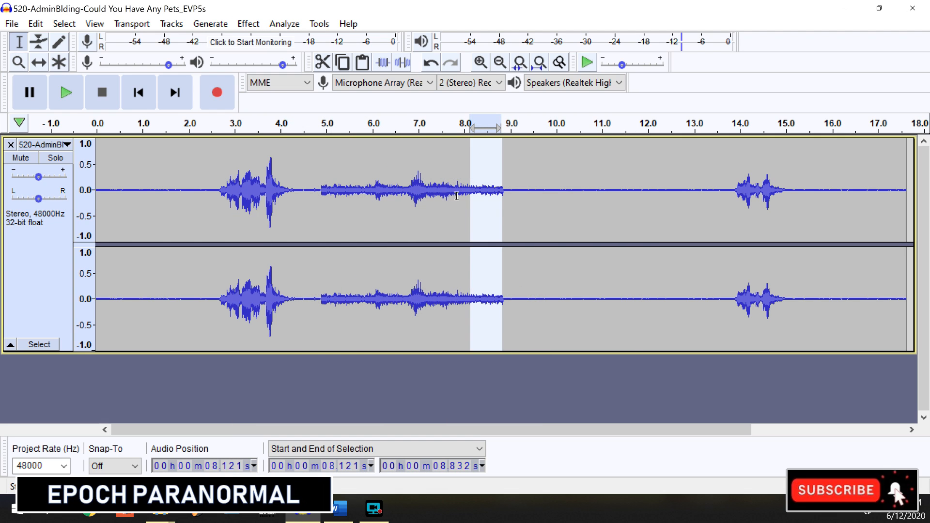
Select the section from about 4.9 to 8.8 seconds, preview Noise Reduction at 9 dB, and apply it at 3 dB
drag(471, 213, 322, 214)
click(248, 24)
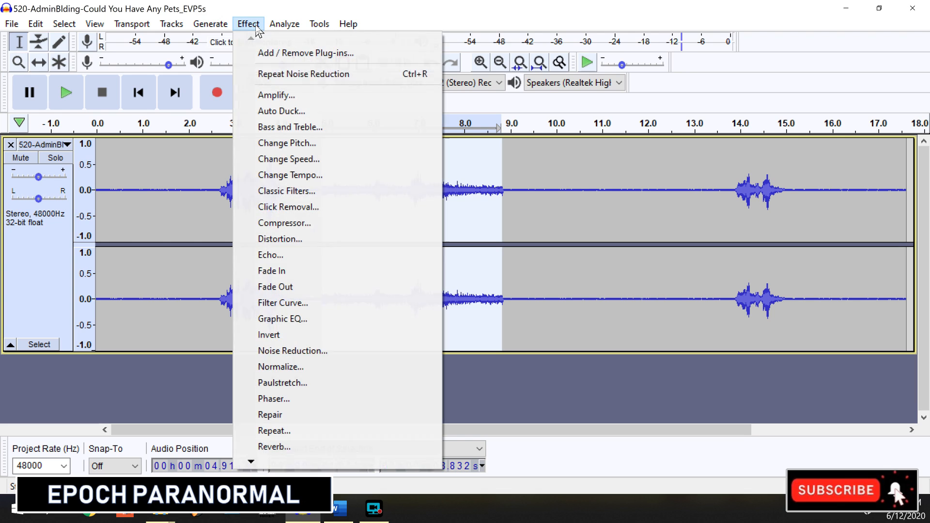
click(313, 352)
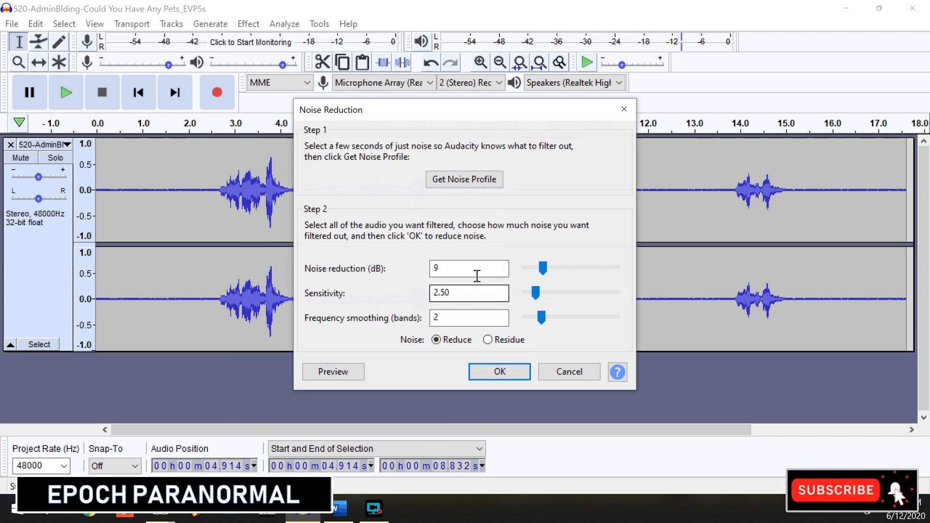
click(333, 373)
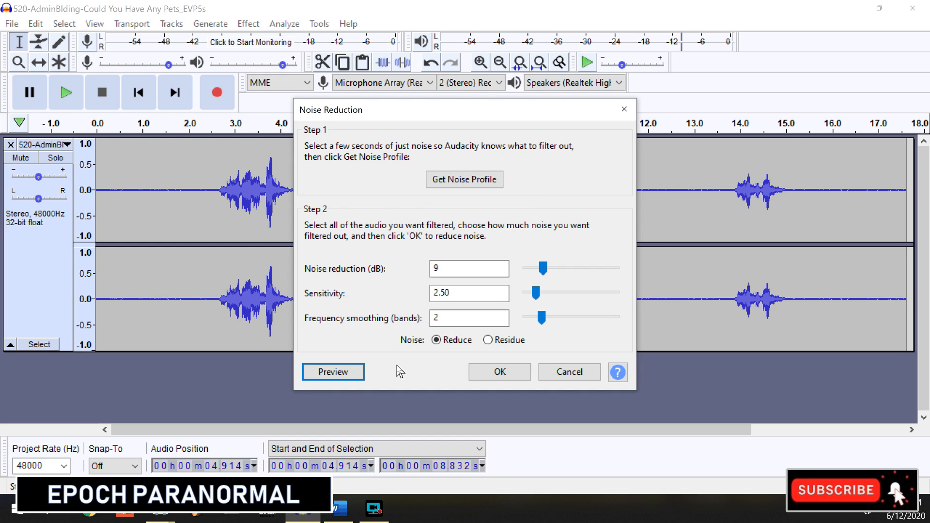
drag(545, 270, 534, 278)
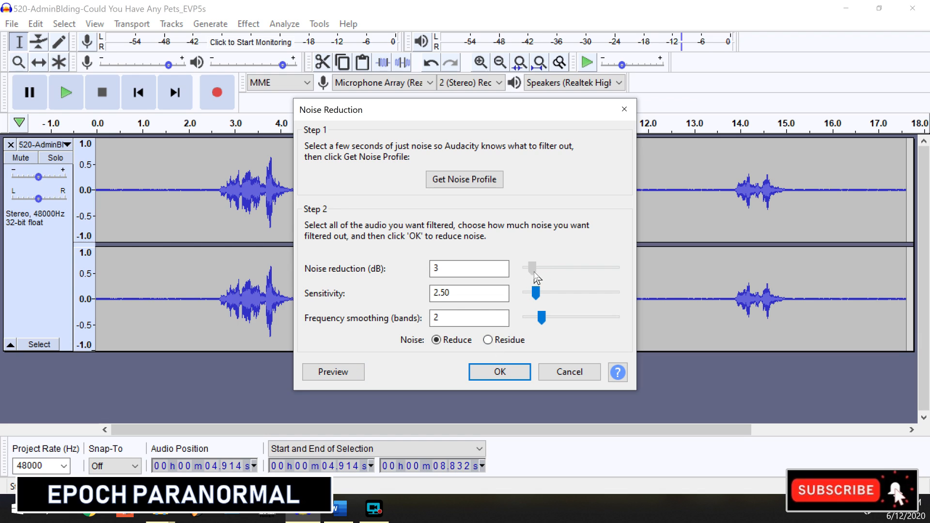
click(355, 373)
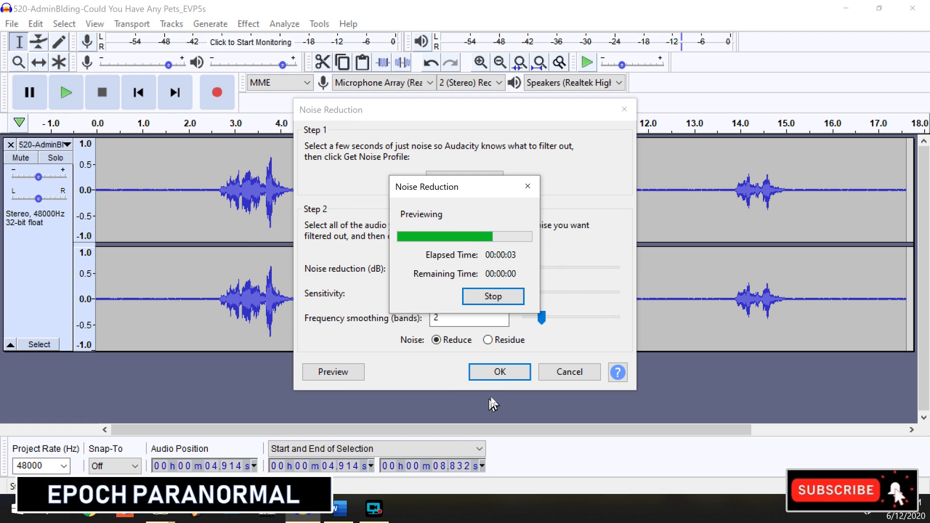
click(497, 382)
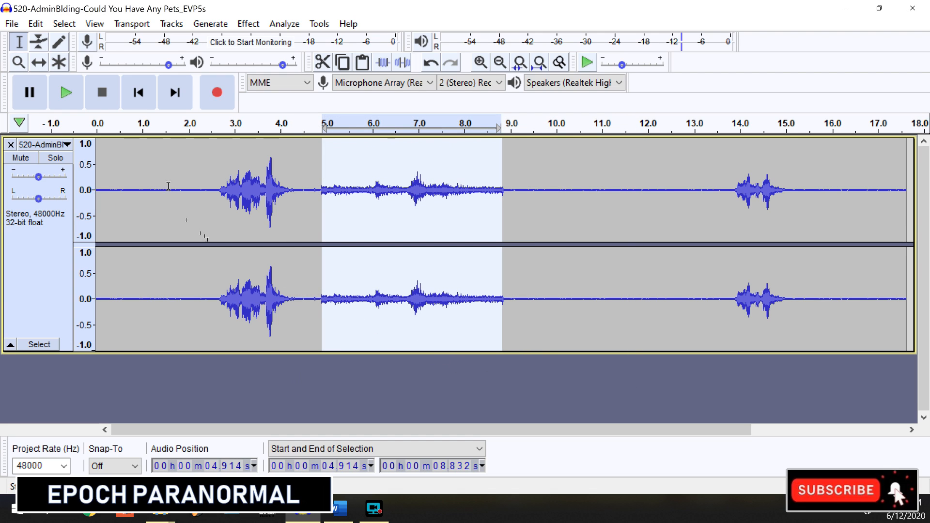
click(244, 28)
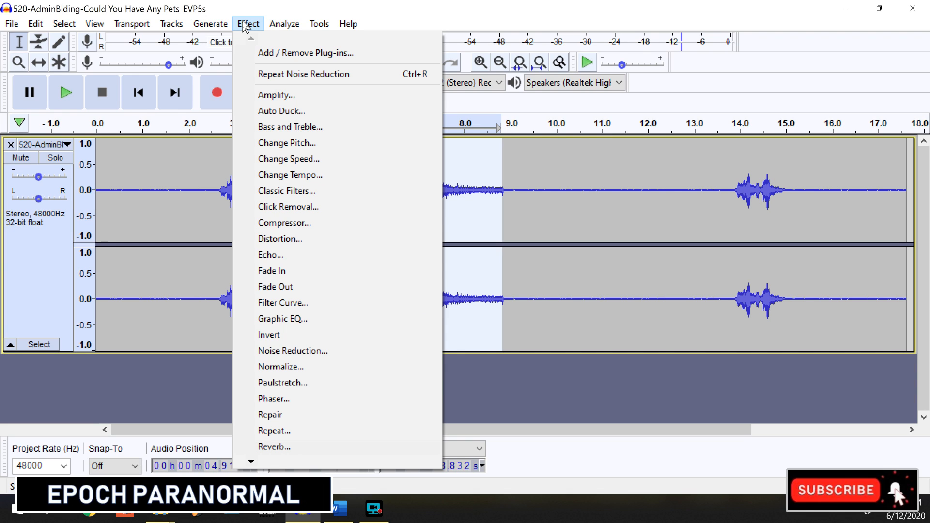
click(275, 96)
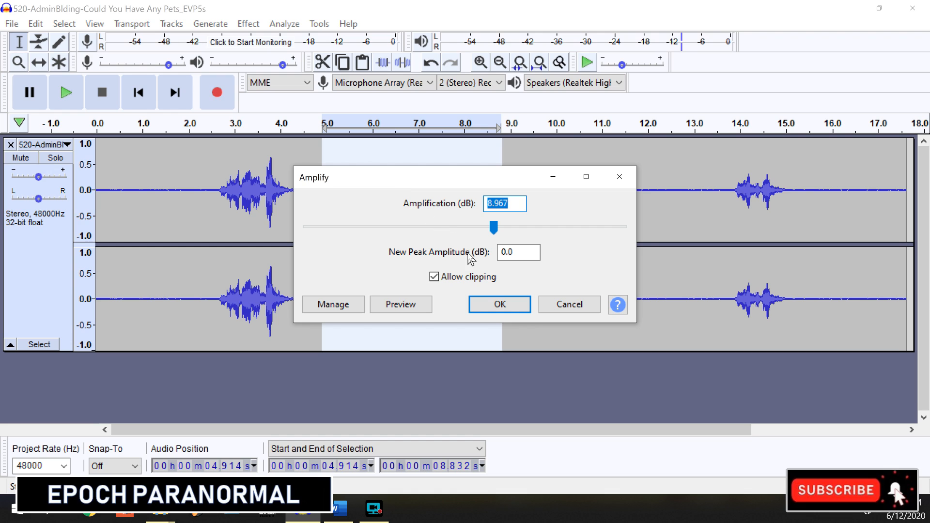
click(545, 304)
Preview the existing Filter Curve on the selected section without applying it, and play the section back
click(248, 24)
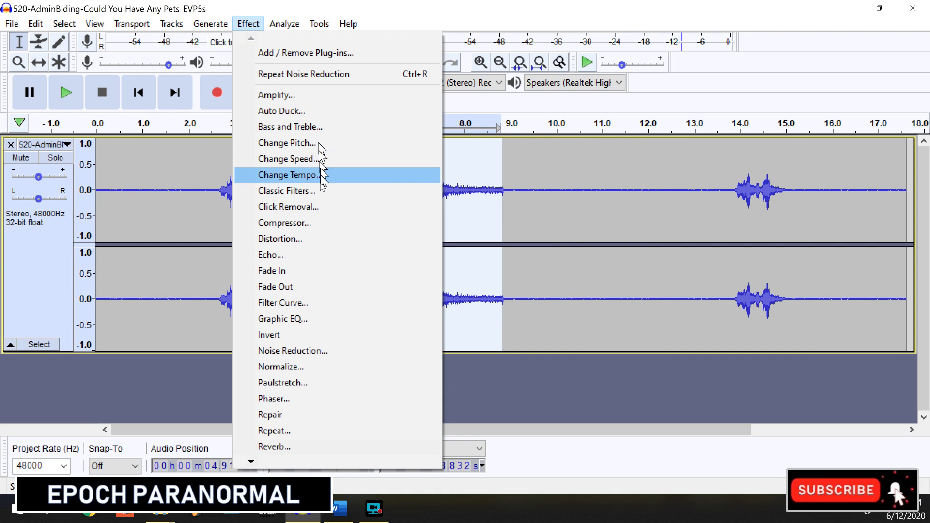
click(306, 304)
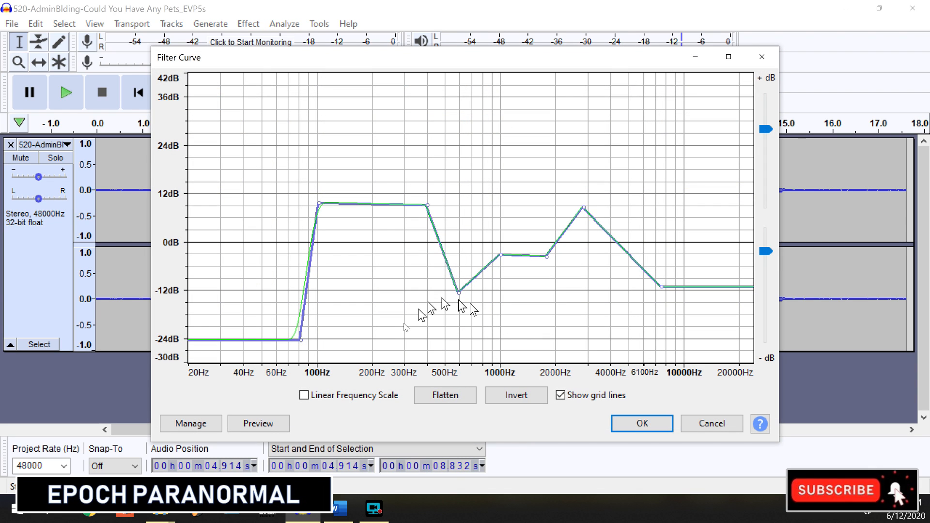
click(247, 426)
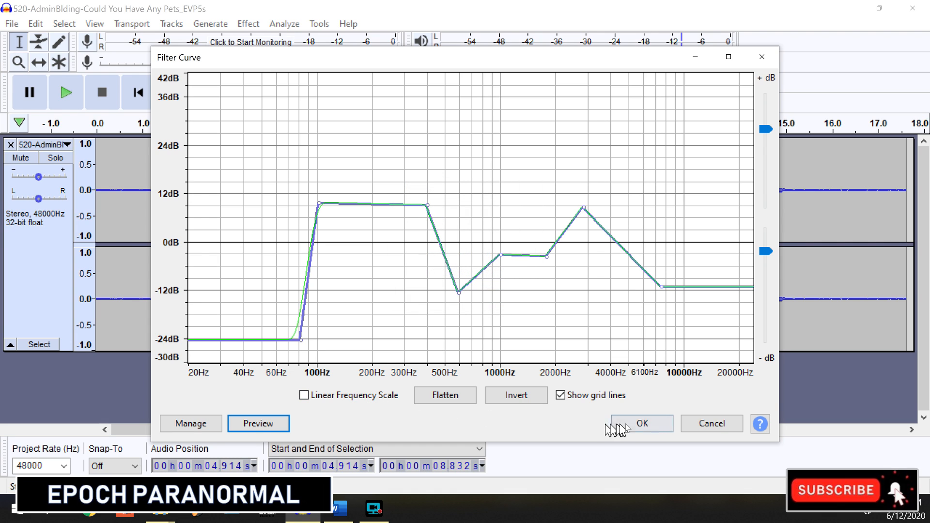
click(708, 423)
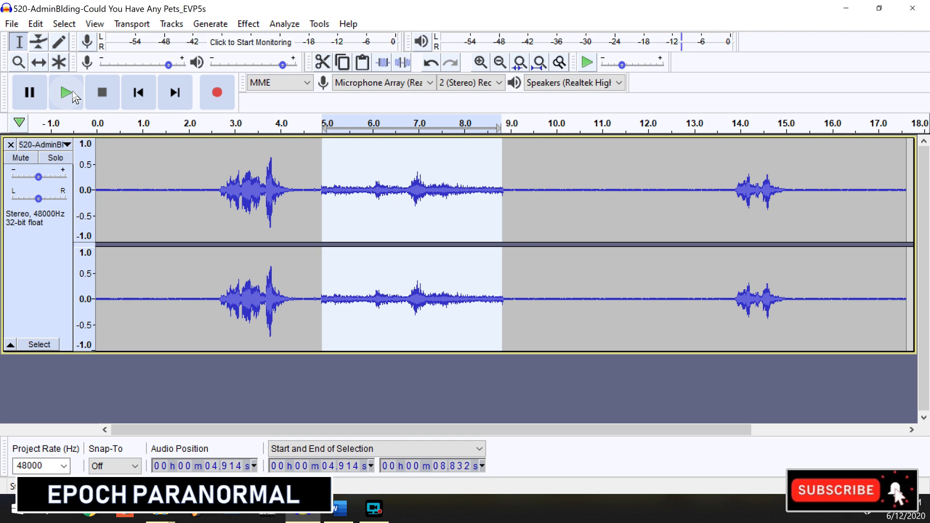
click(75, 97)
Capture a new noise profile from the stretch just after the voice, between about 7.1 and 7.7 seconds
drag(423, 189, 452, 188)
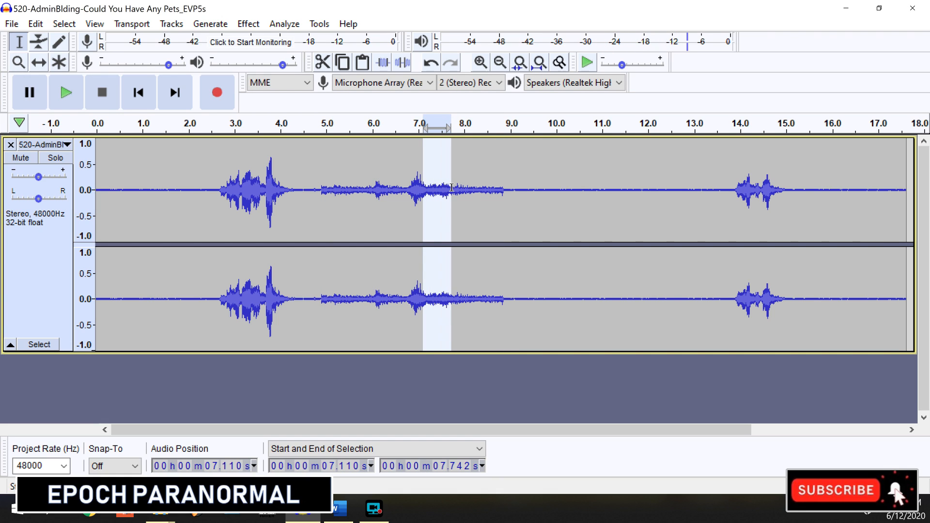
click(261, 25)
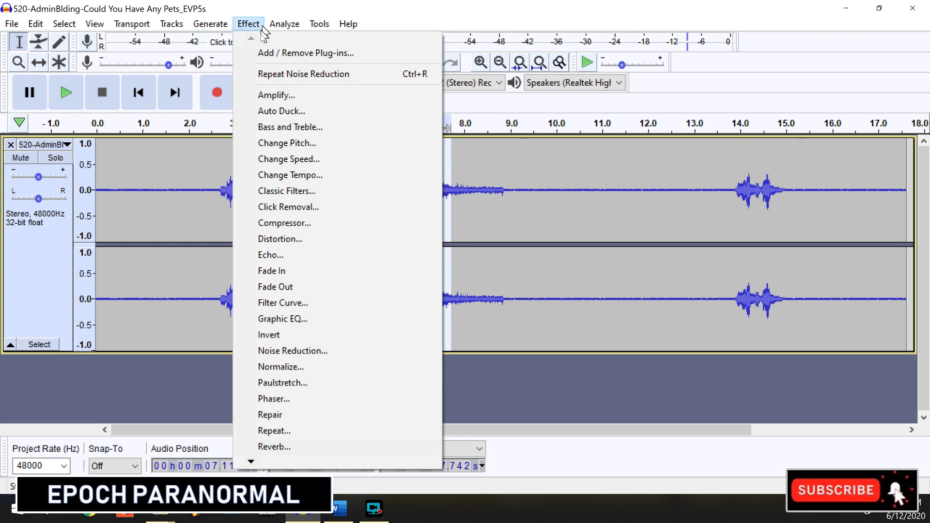
click(314, 350)
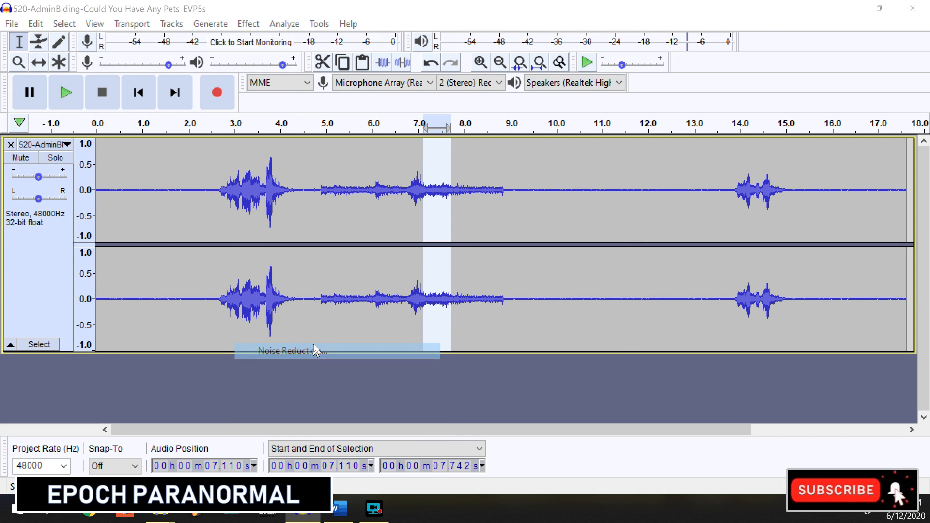
click(466, 181)
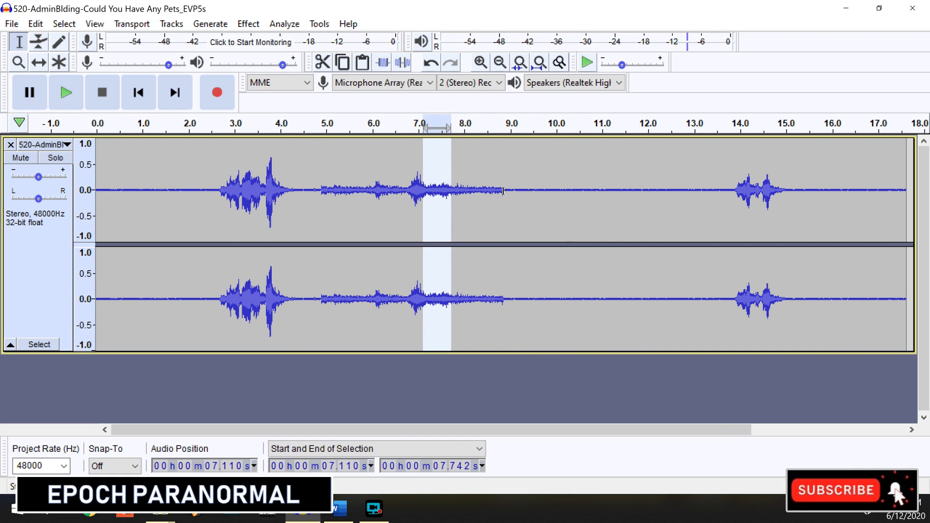
Select the section from about 4.9 to 8.9 seconds, raise the noise reduction amount slightly, preview it and apply Noise Reduction
drag(504, 191, 312, 210)
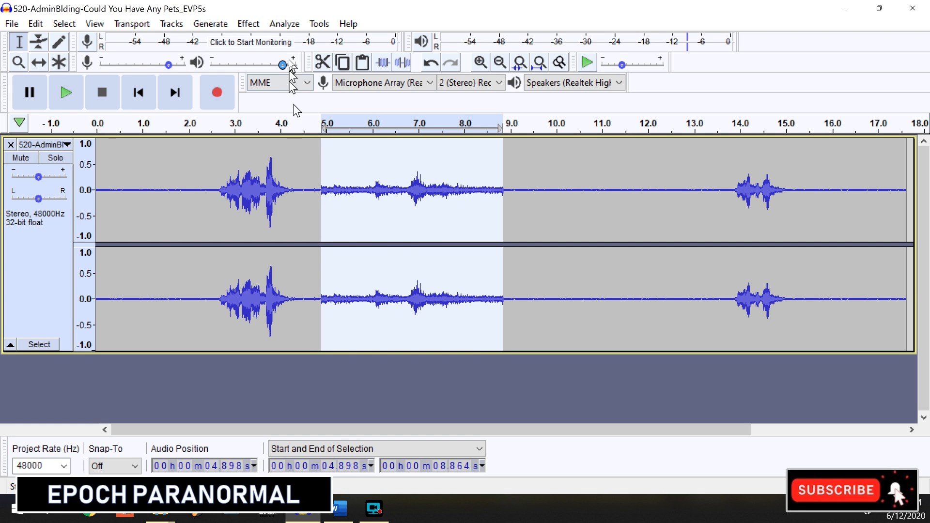
click(248, 24)
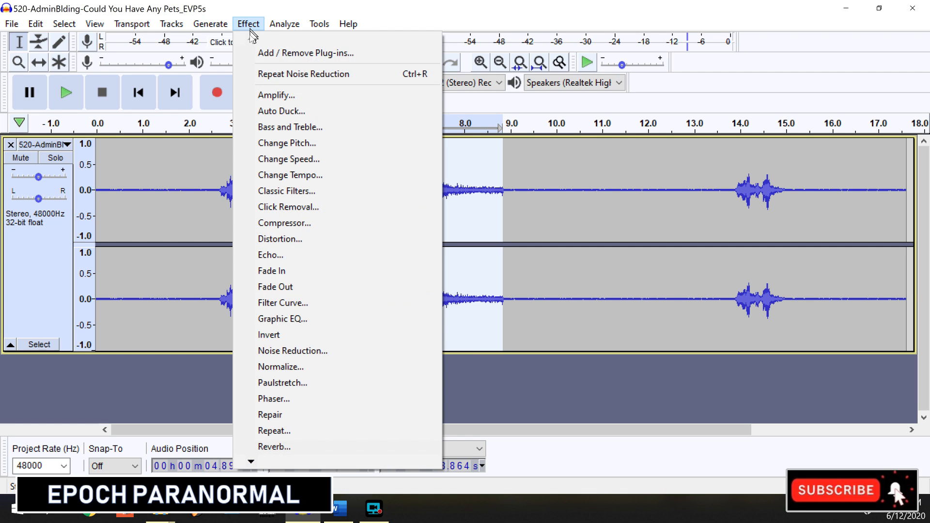
click(305, 351)
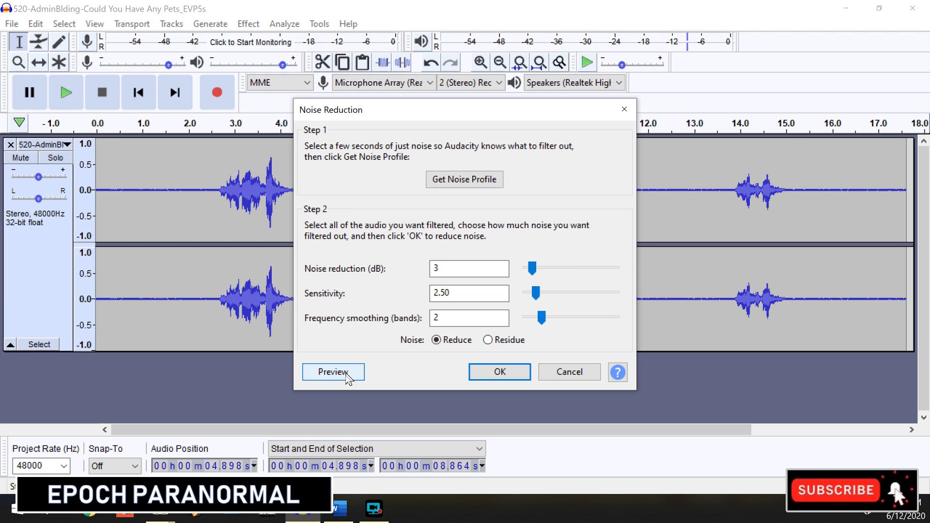
drag(535, 272, 538, 271)
click(344, 379)
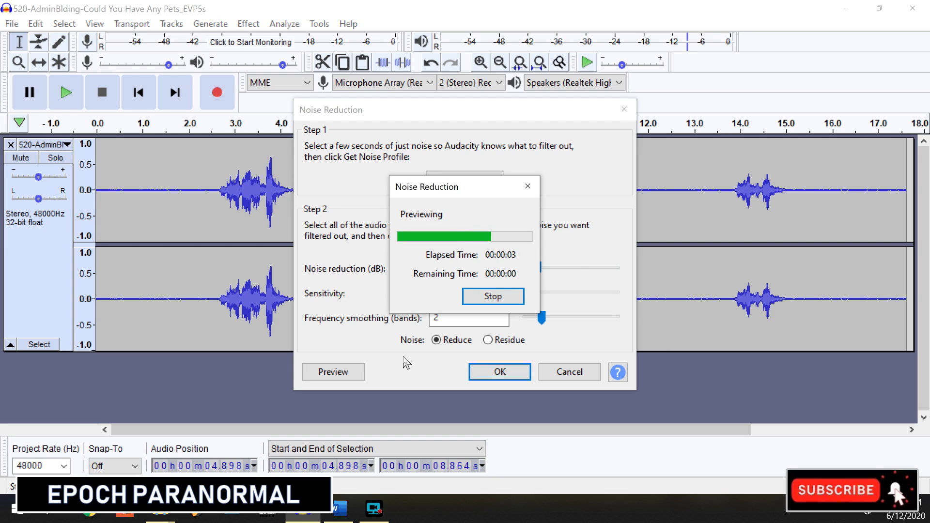
click(478, 371)
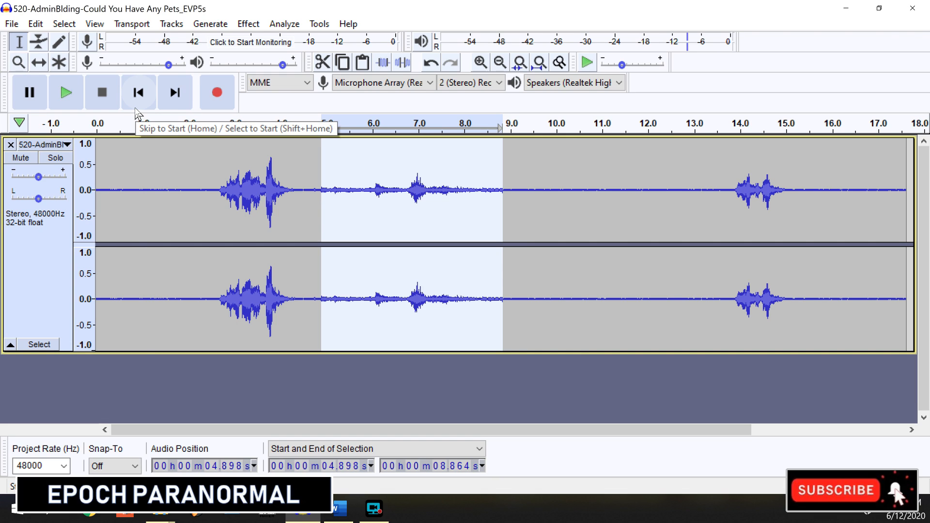
click(248, 24)
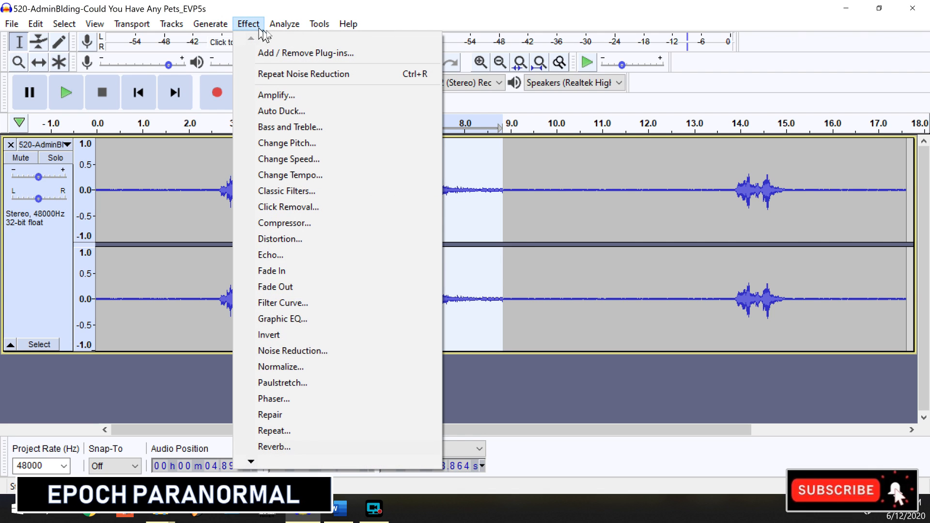
click(286, 95)
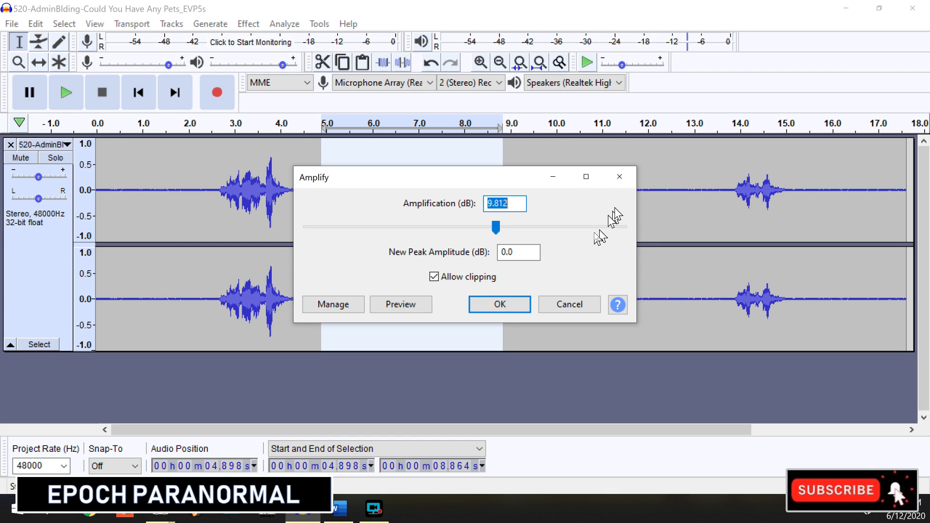
click(619, 176)
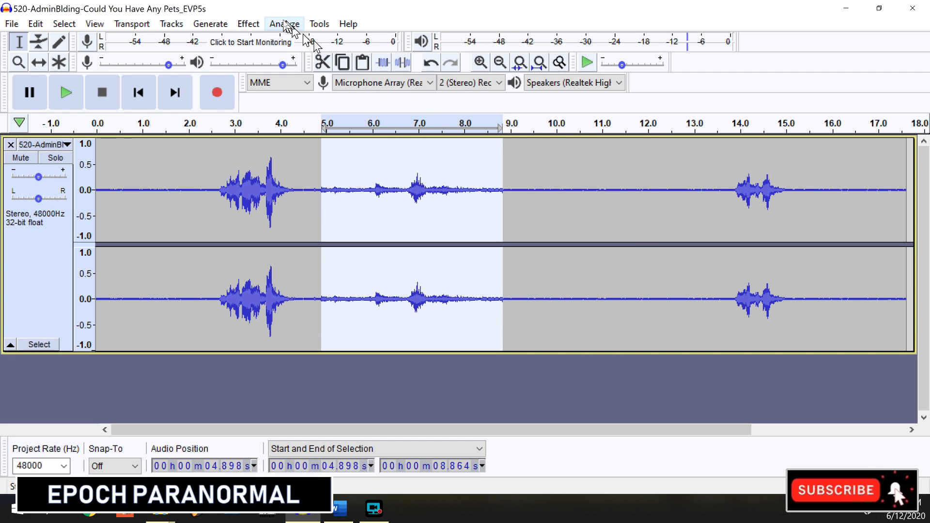
Preview Normalize with a peak amplitude of -1.0 dB on the selected section and apply it
click(248, 23)
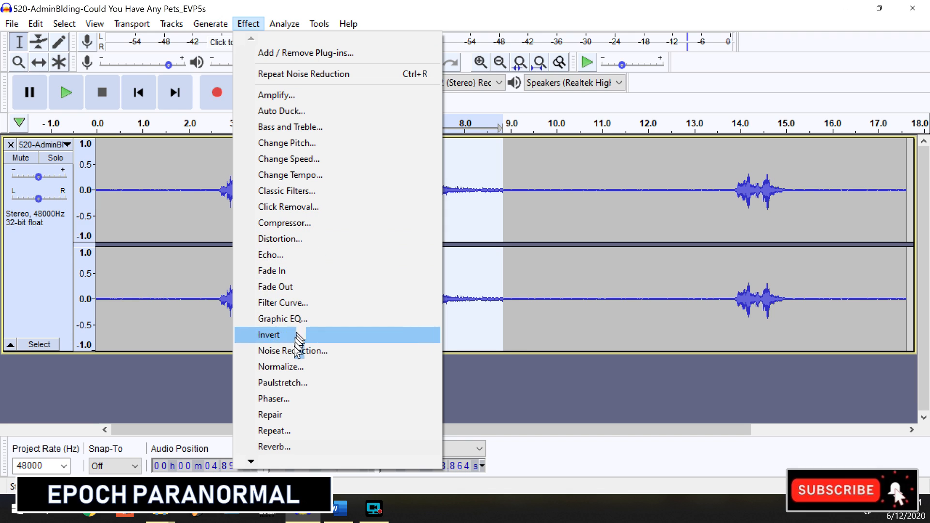
click(291, 370)
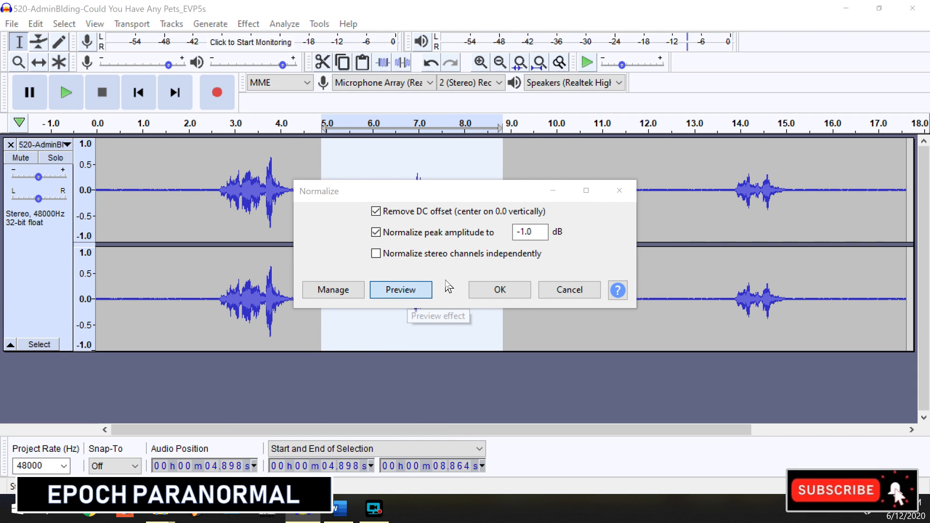
click(410, 300)
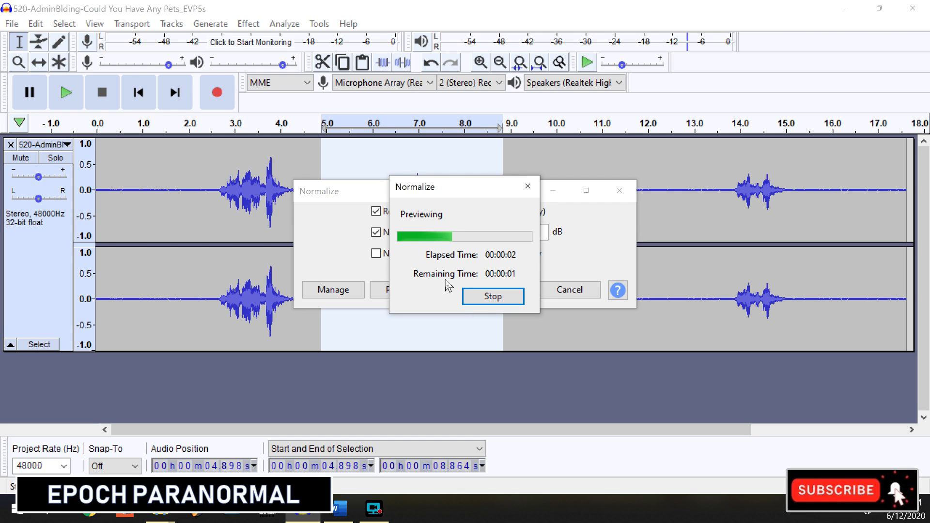
click(490, 292)
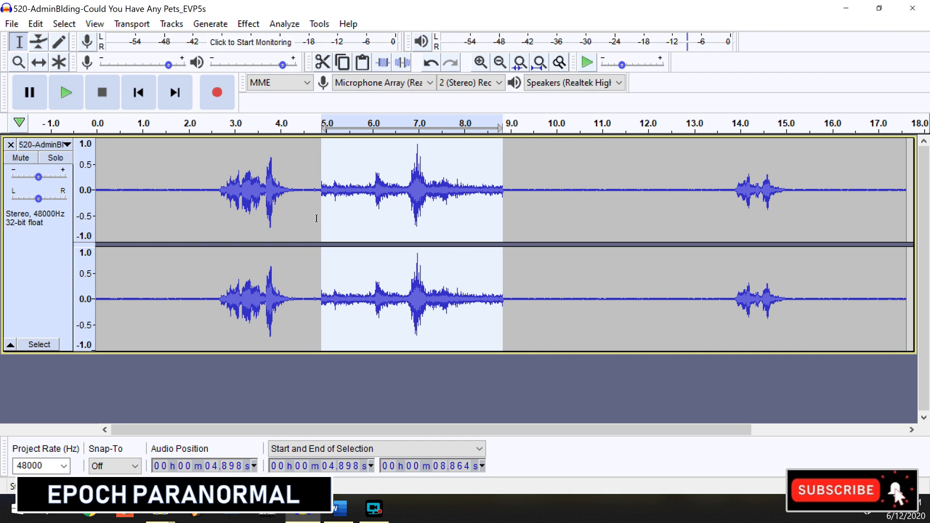
Extend the selection back to about 2.4 seconds to include the opening speech, then preview and apply Normalize at -1.0 dB
drag(321, 218, 209, 230)
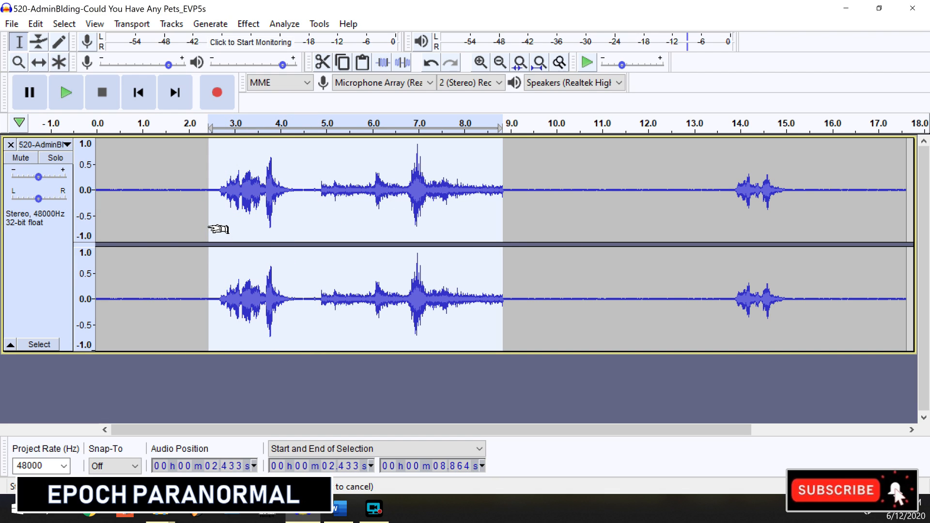
click(247, 26)
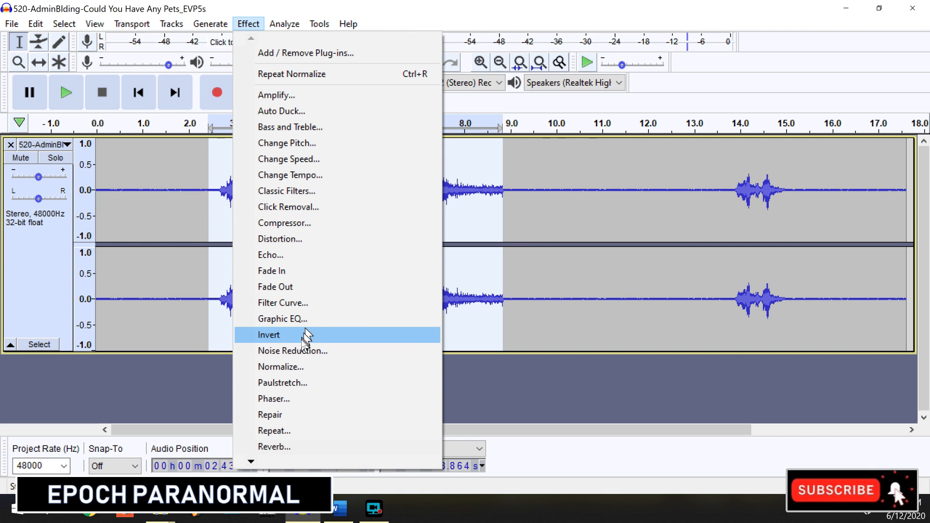
click(300, 369)
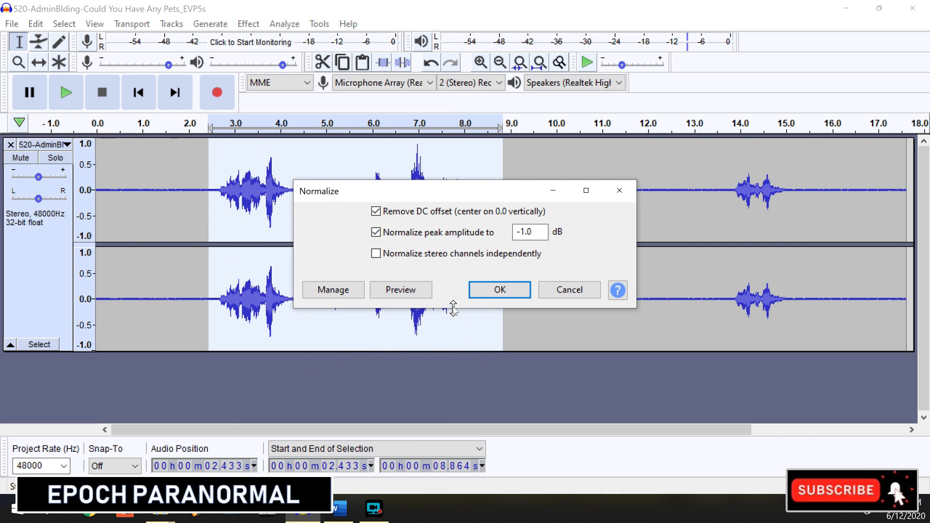
click(398, 290)
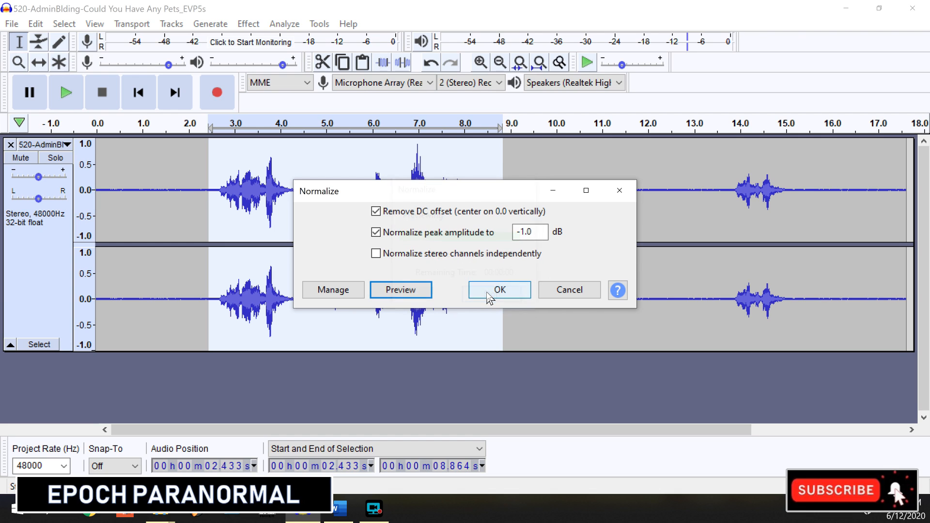
click(487, 290)
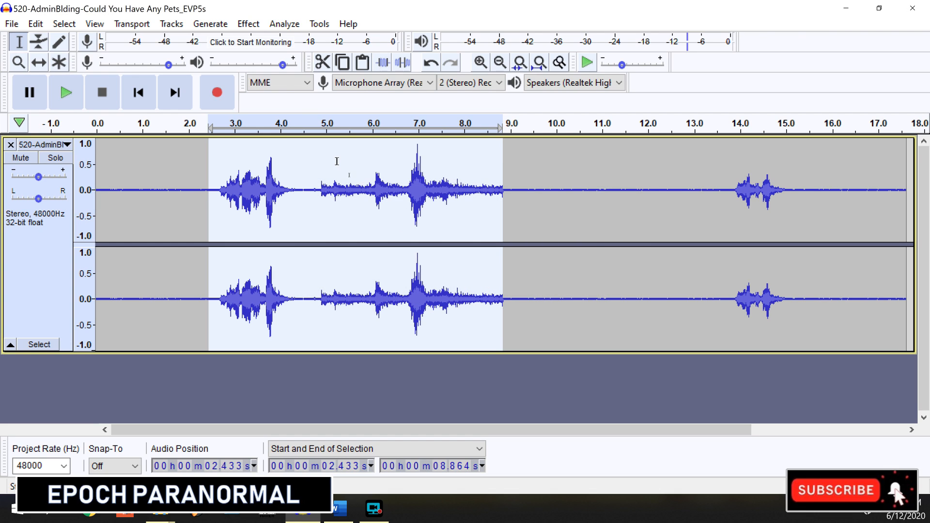
Preview Amplify at 1.0 dB with clipping allowed on the extended selection and apply it
click(248, 24)
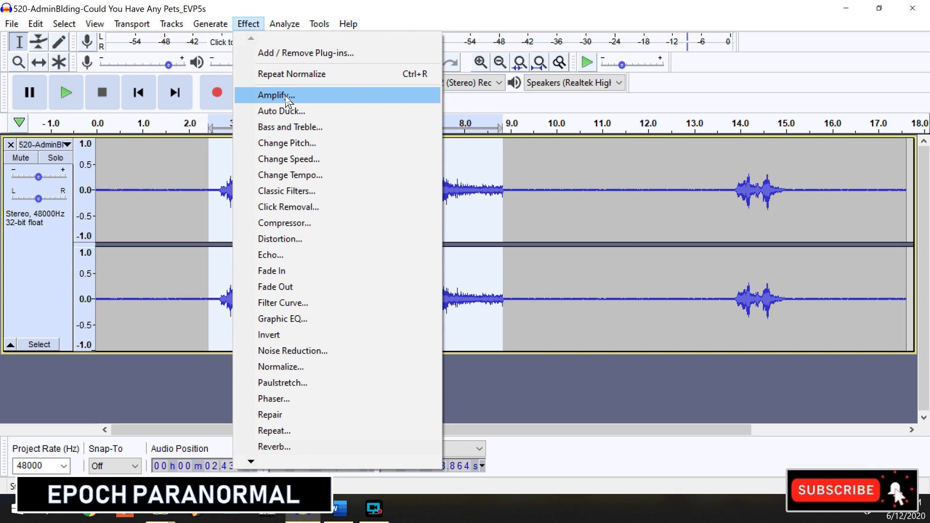
click(276, 95)
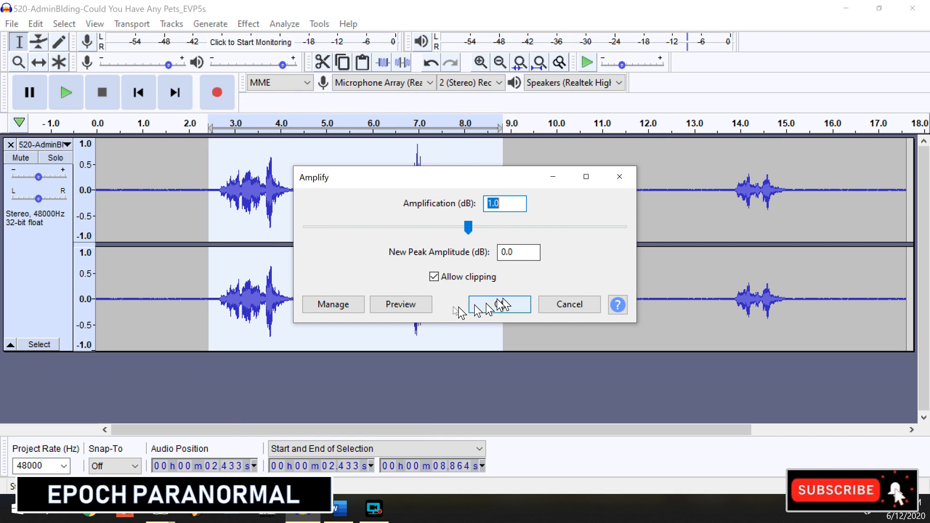
click(401, 304)
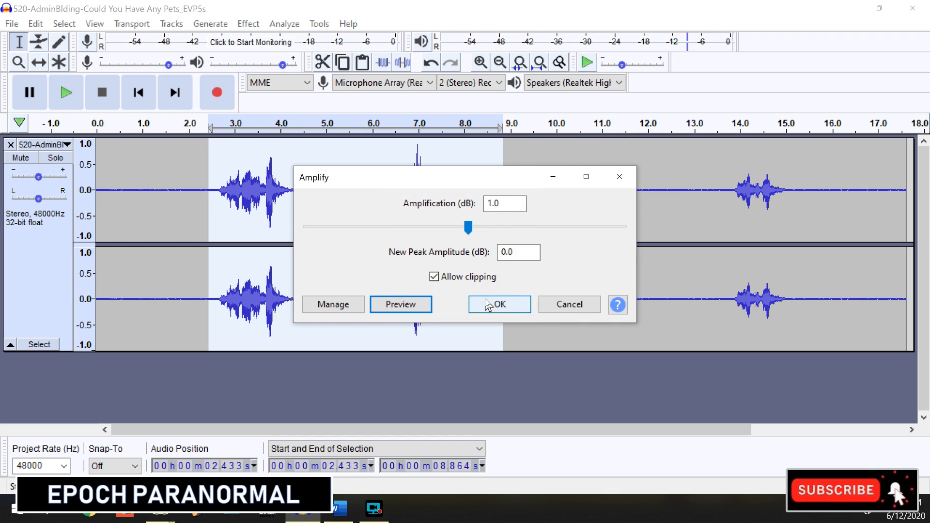
click(488, 305)
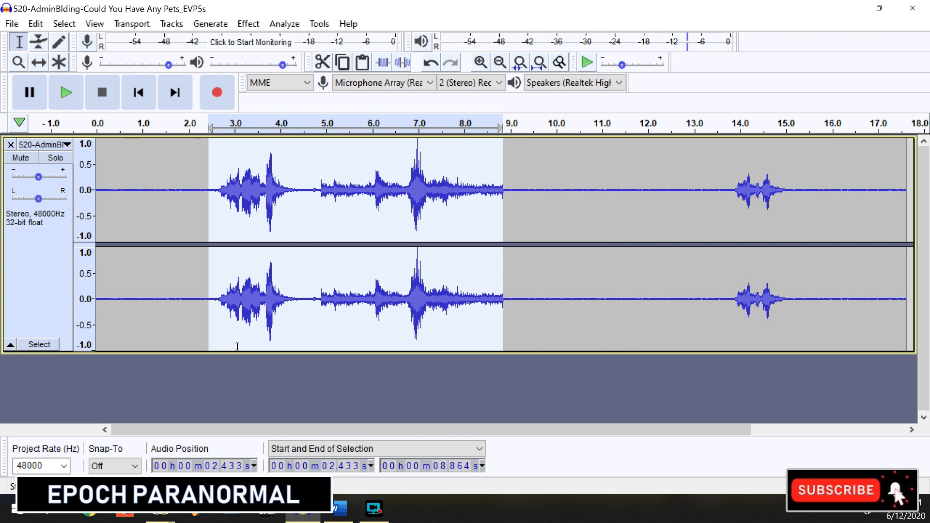
Import the unedited recording as a second track below the edited one and reduce both tracks' heights so they fit in view
drag(241, 352, 245, 266)
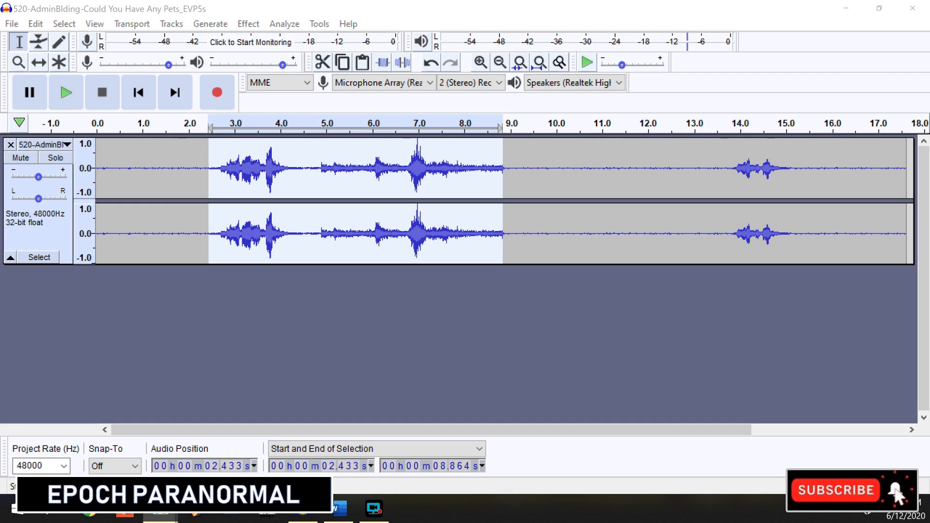
drag(75, 27, 285, 407)
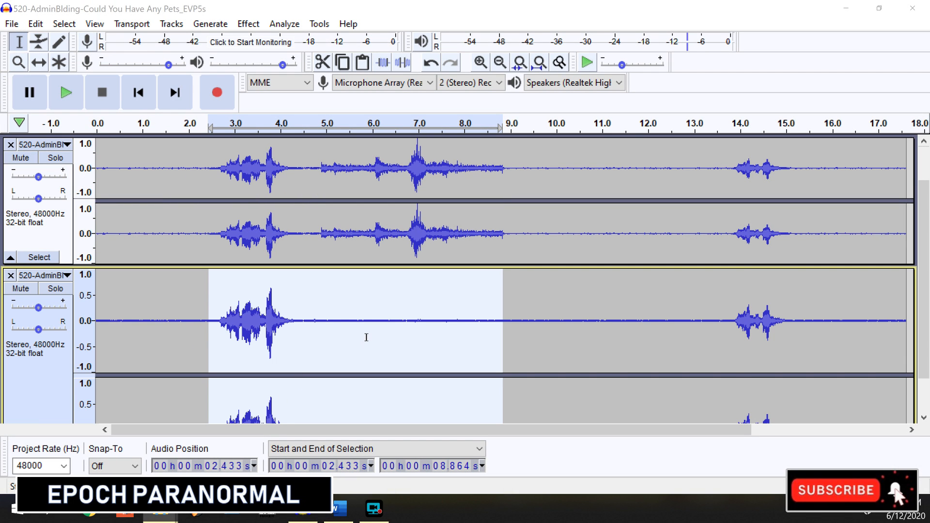
scroll(366, 339, down, 1)
scroll(348, 378, down, 1)
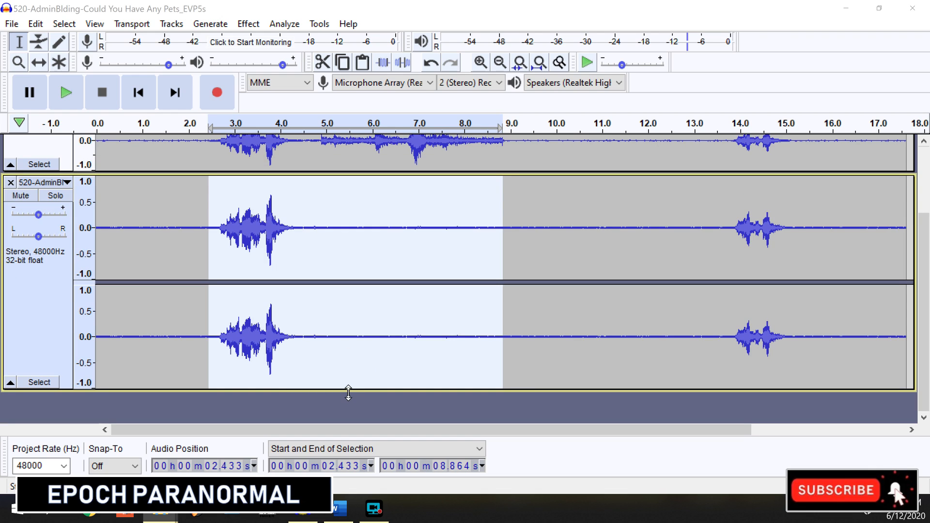
drag(347, 390, 338, 310)
scroll(335, 309, up, 2)
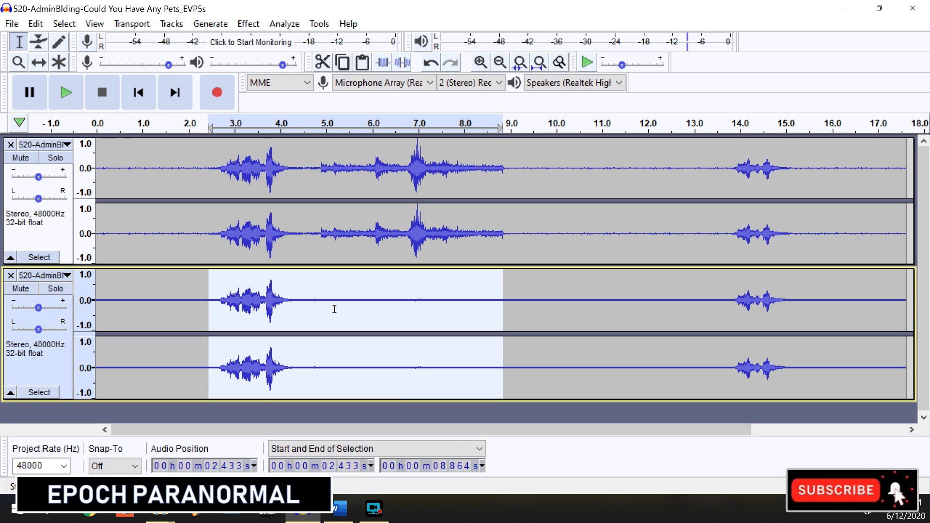
Mute the edited track, solo the unedited one, and play its section from about 2.1 to 8.9 seconds
click(302, 187)
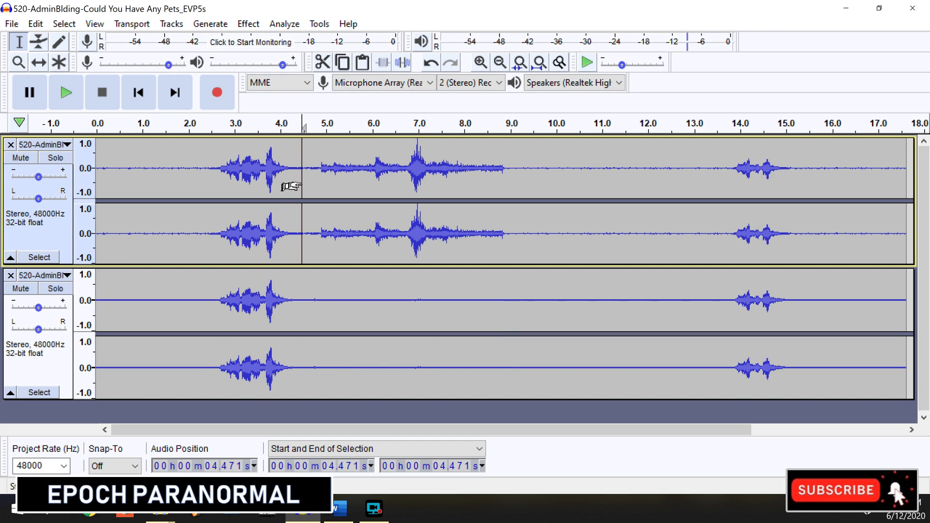
click(23, 159)
click(196, 291)
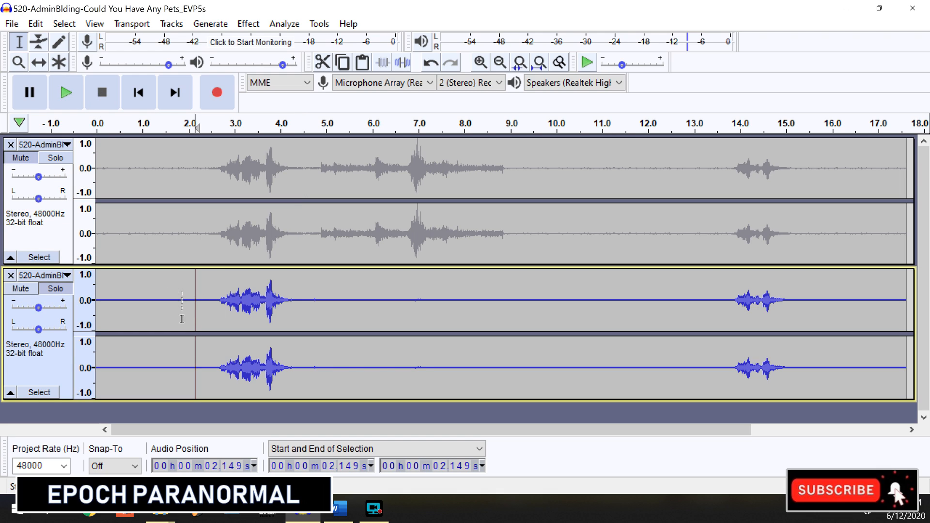
drag(204, 321, 503, 318)
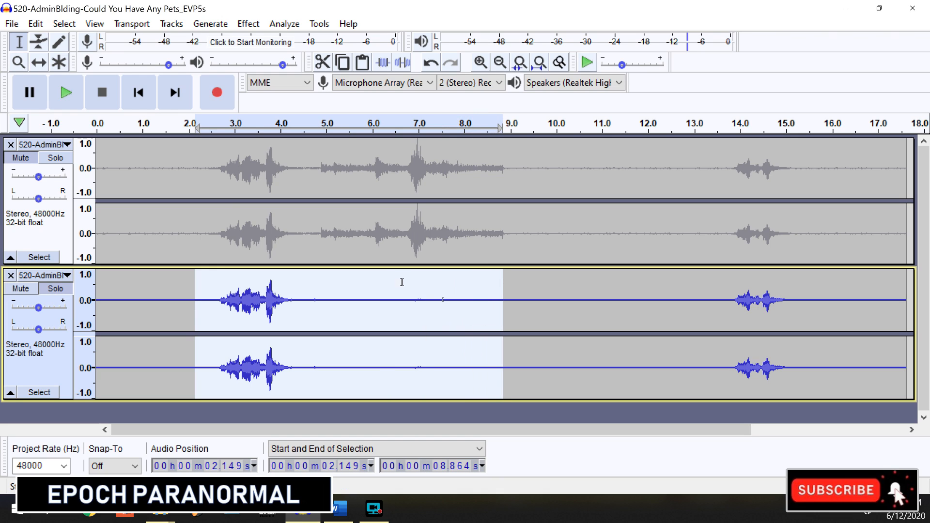
click(65, 90)
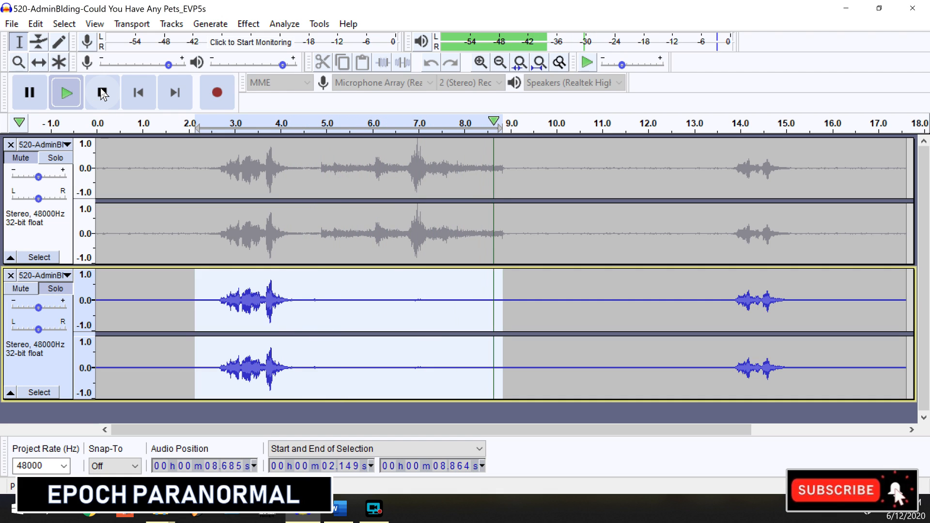
Mute the unedited track, solo the edited one, and play its section from about 2.0 to 9.3 seconds for comparison
click(144, 209)
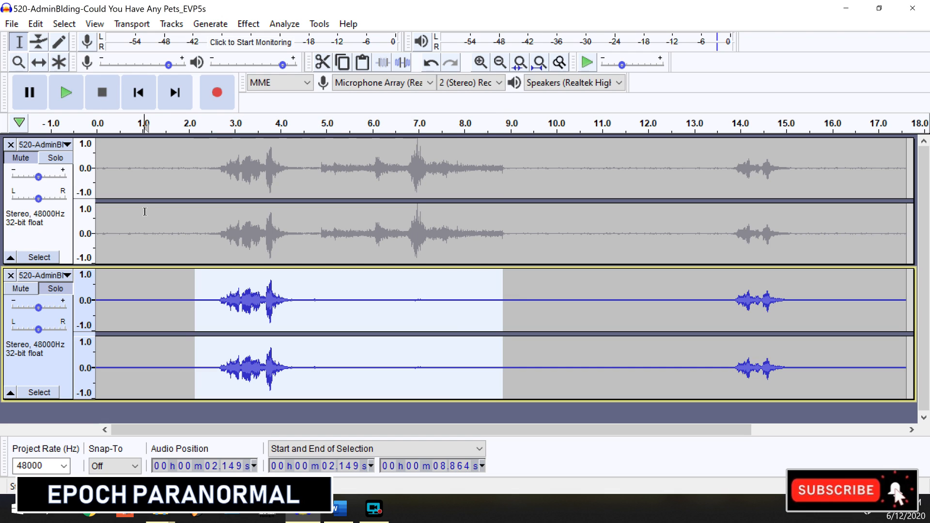
click(36, 293)
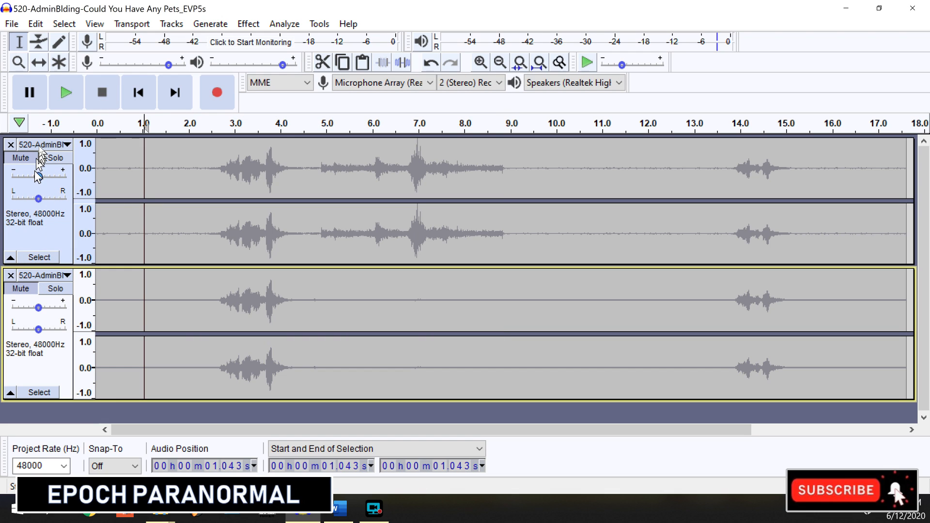
click(54, 160)
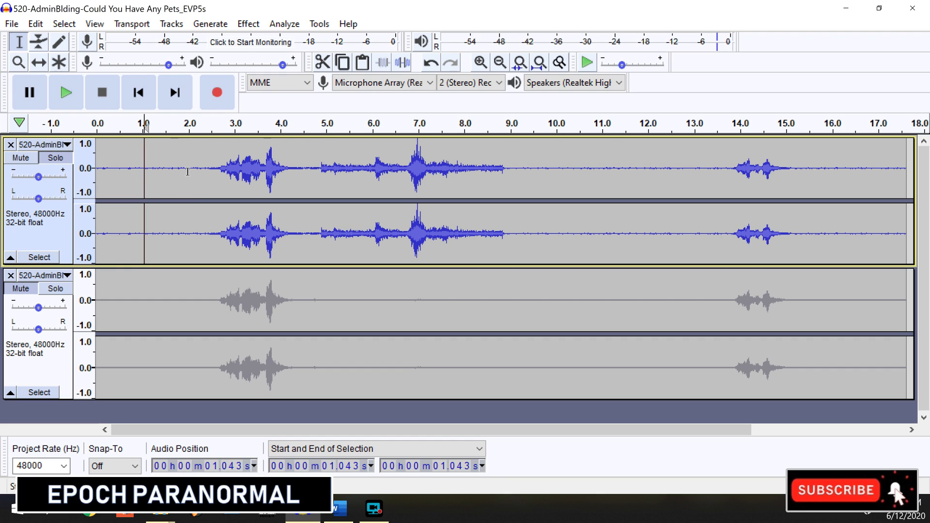
drag(188, 172, 525, 196)
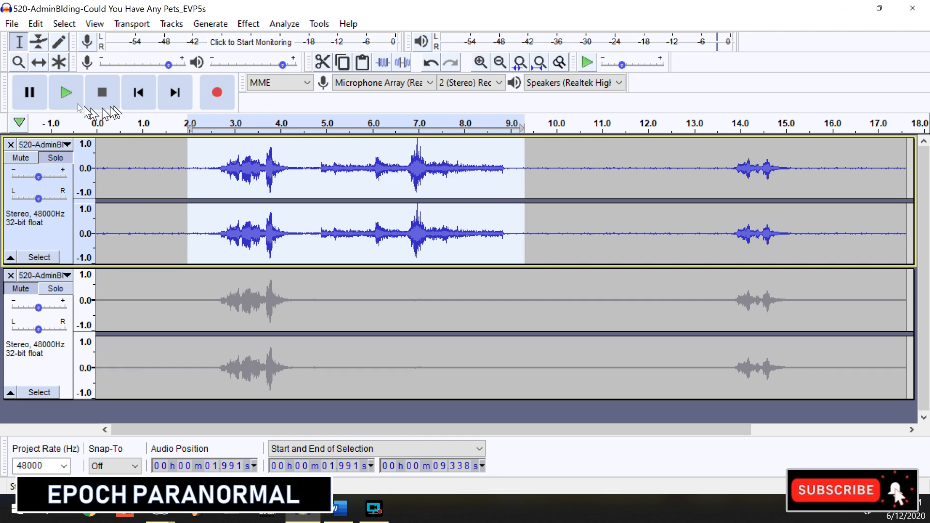
click(65, 92)
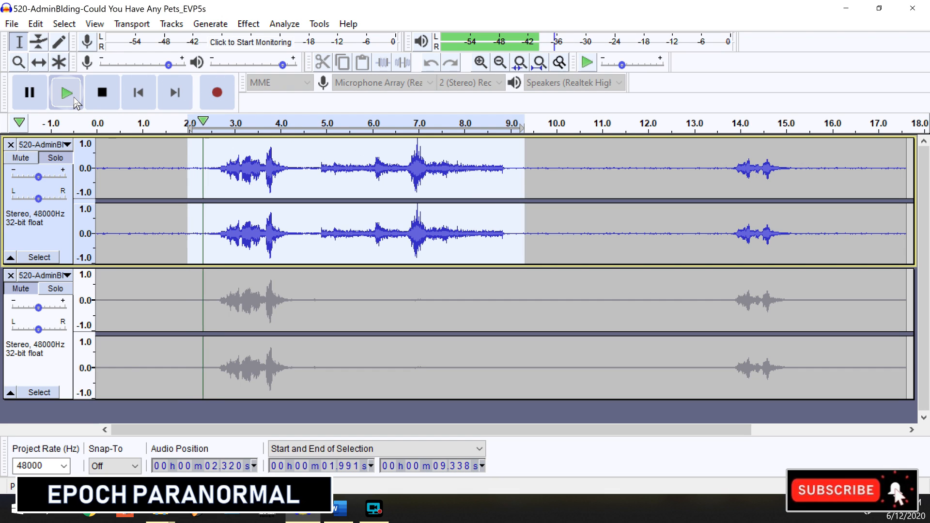
click(103, 99)
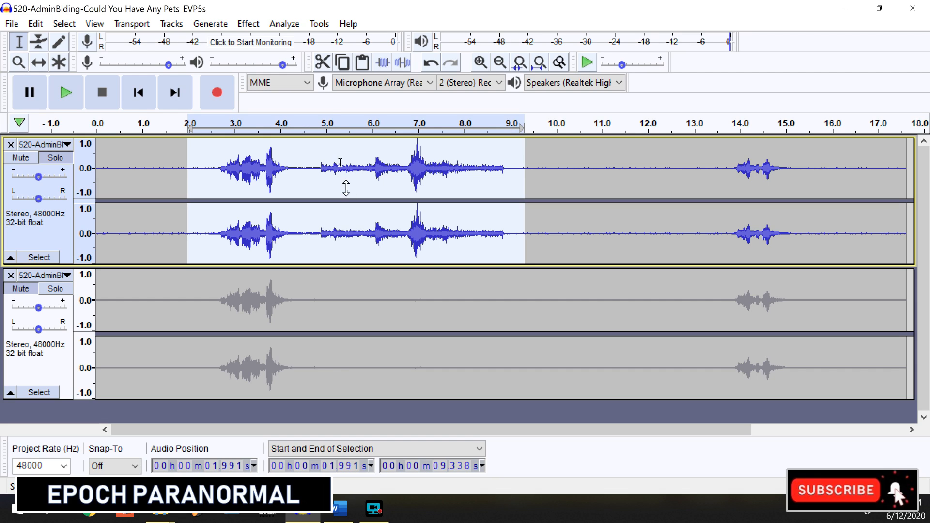
Look through the list of available effects for the edited voice section without applying any
click(247, 24)
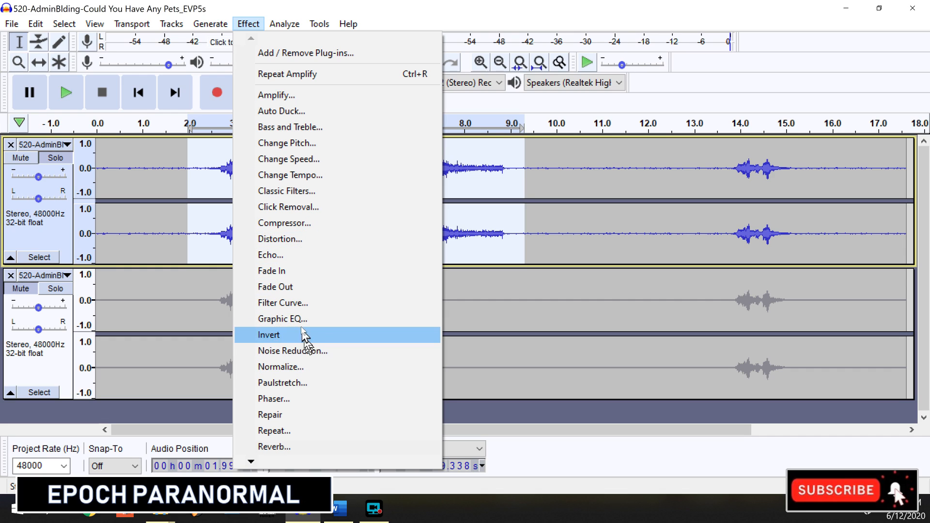
click(523, 296)
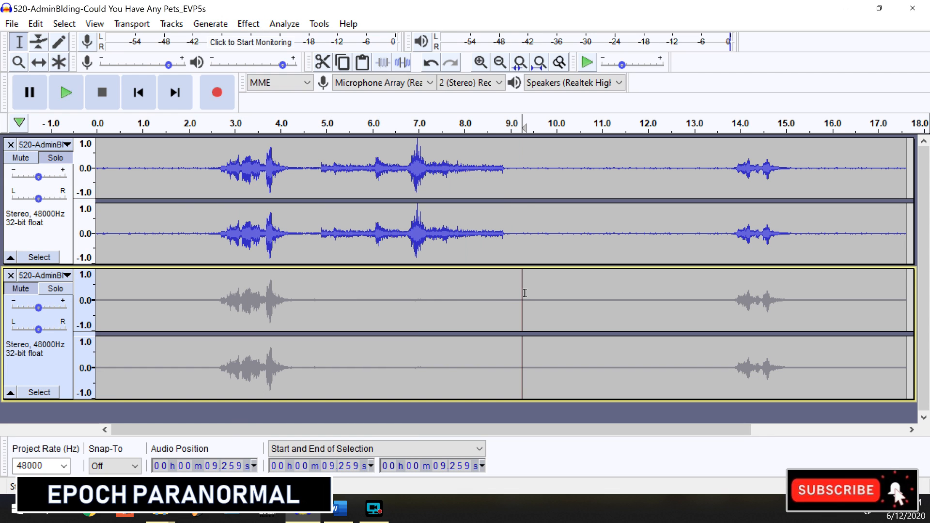
click(420, 279)
drag(206, 172, 521, 174)
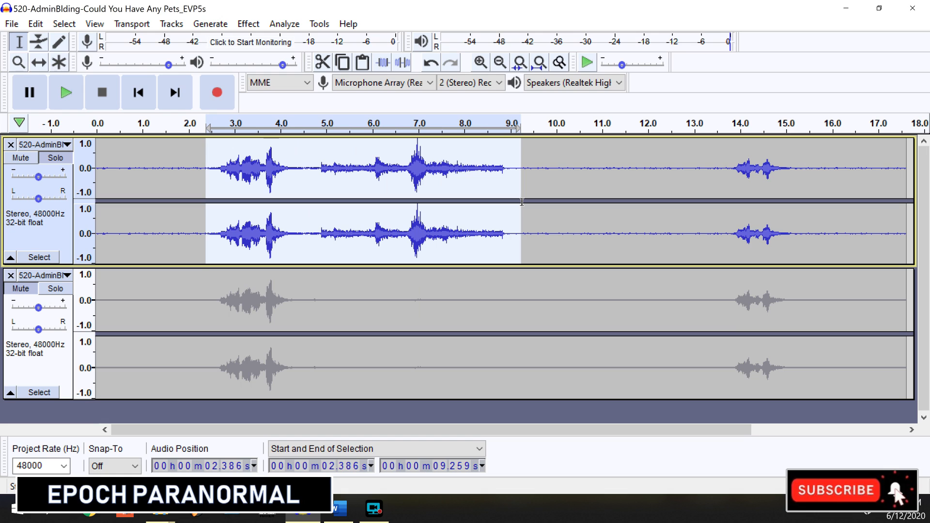
click(248, 24)
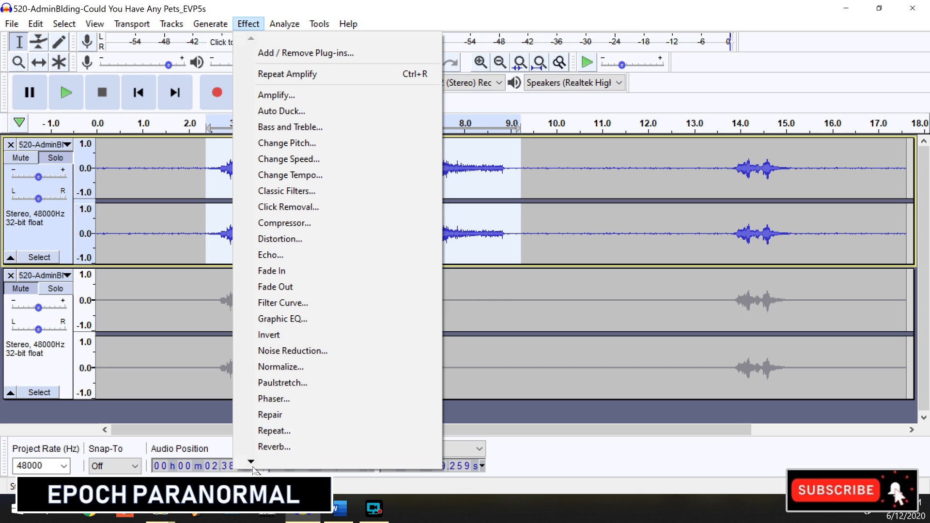
mouse_move(251, 465)
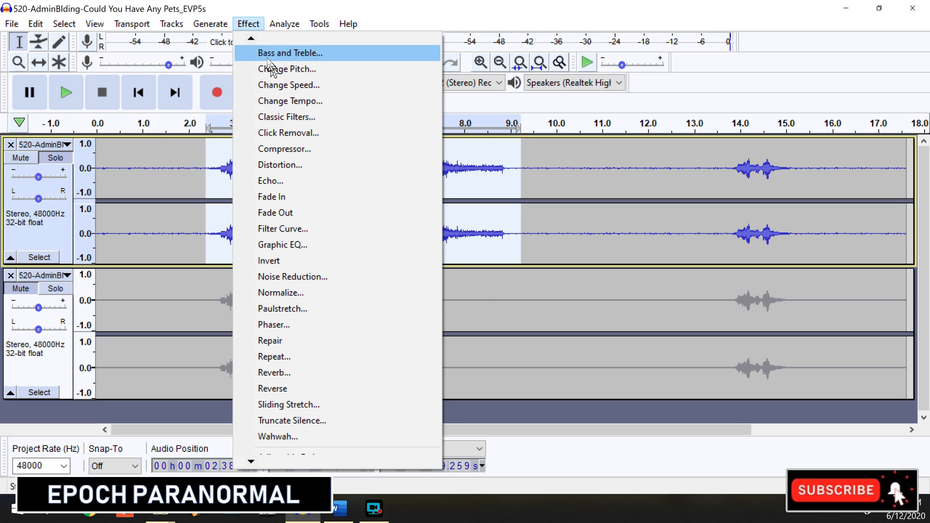
mouse_move(253, 41)
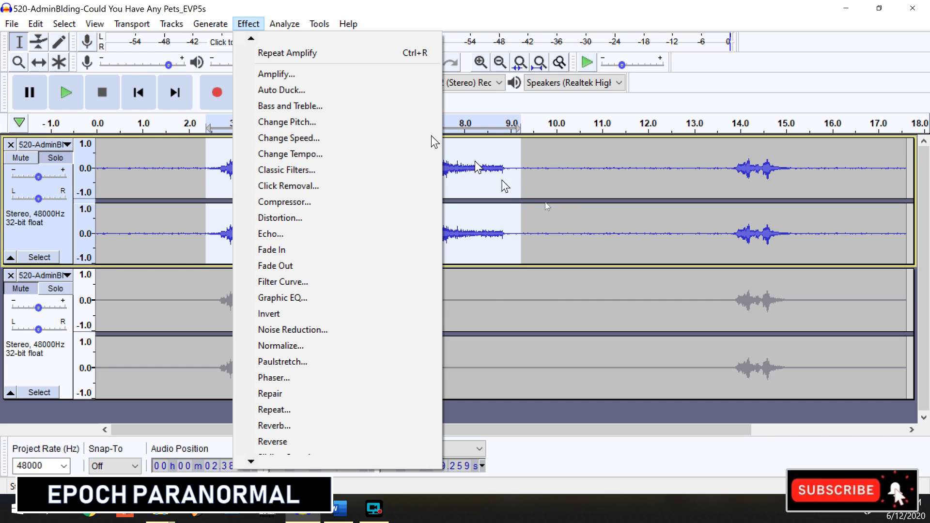
click(571, 209)
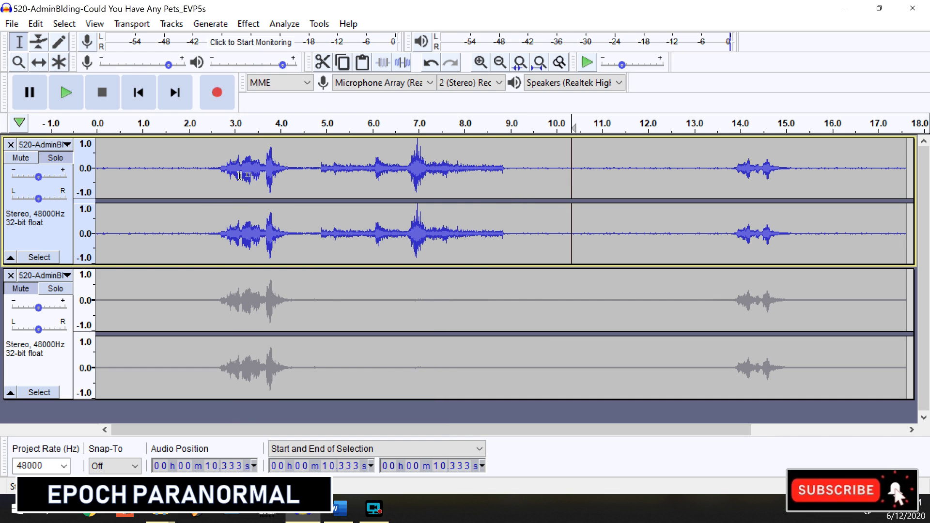
Select the section from about 2.3 to 9.3 seconds in the edited track
drag(203, 188, 522, 213)
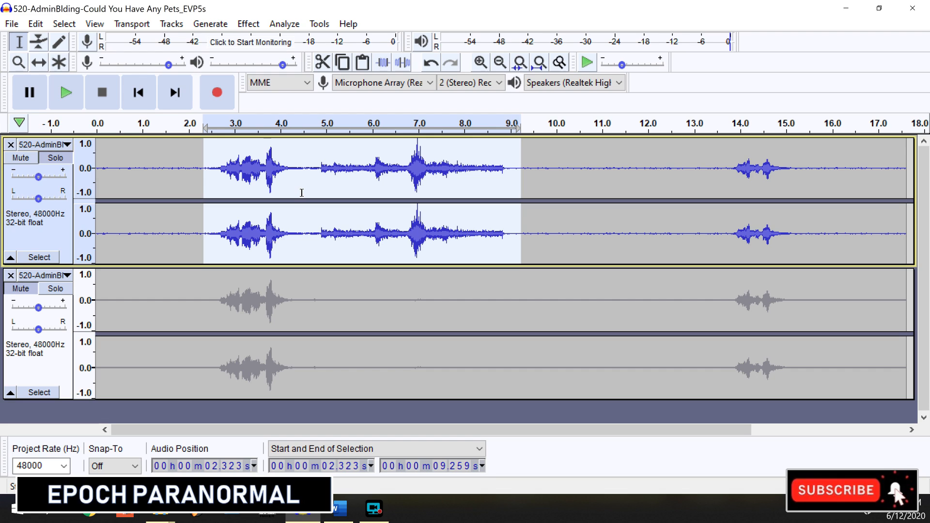
Place the cursor at about 2.2 seconds, solo the unedited track, and play it to about 8 seconds
click(196, 186)
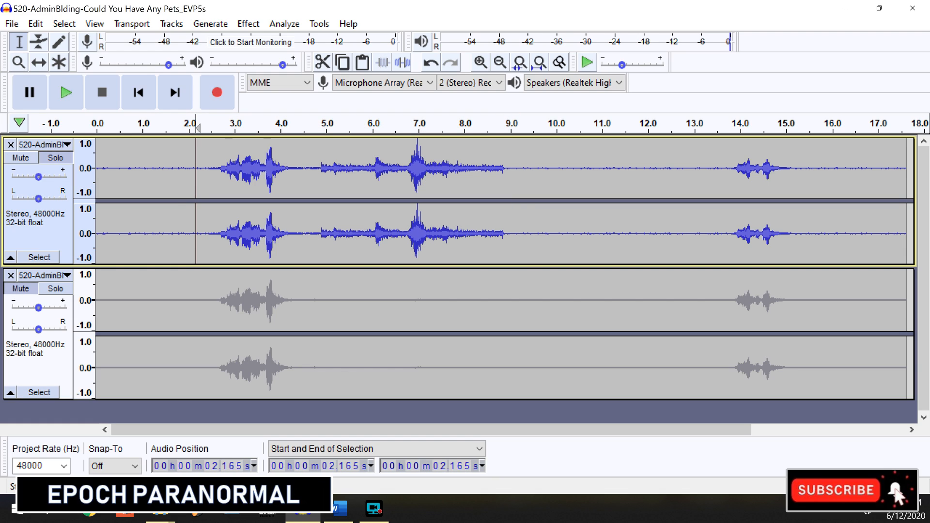
key(F10)
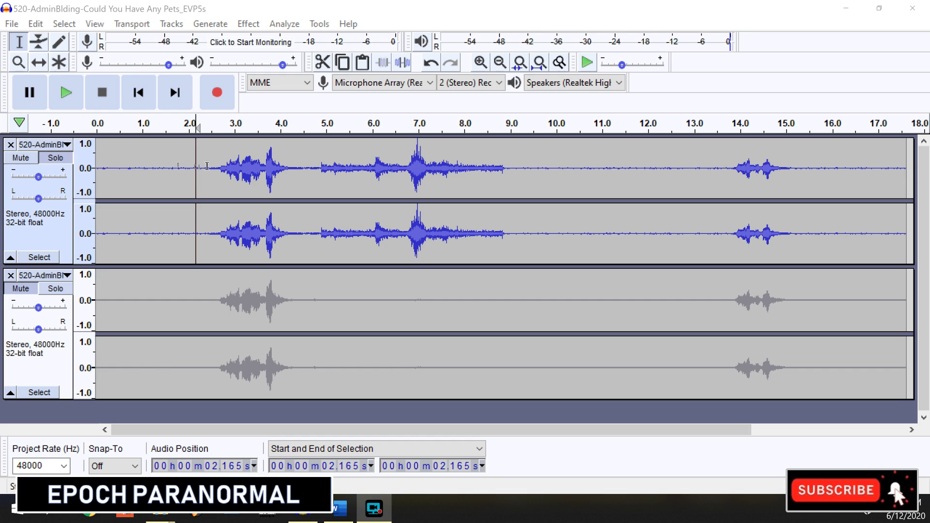
click(35, 288)
click(36, 288)
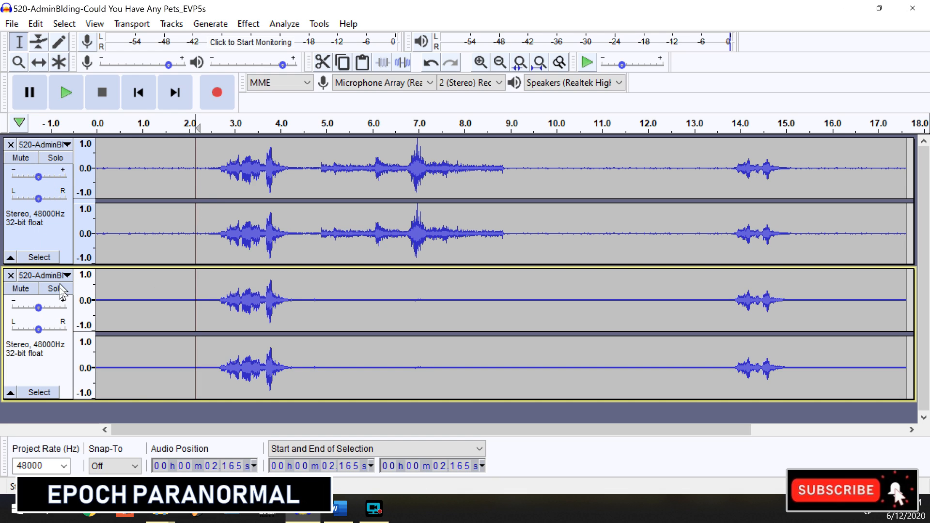
click(55, 289)
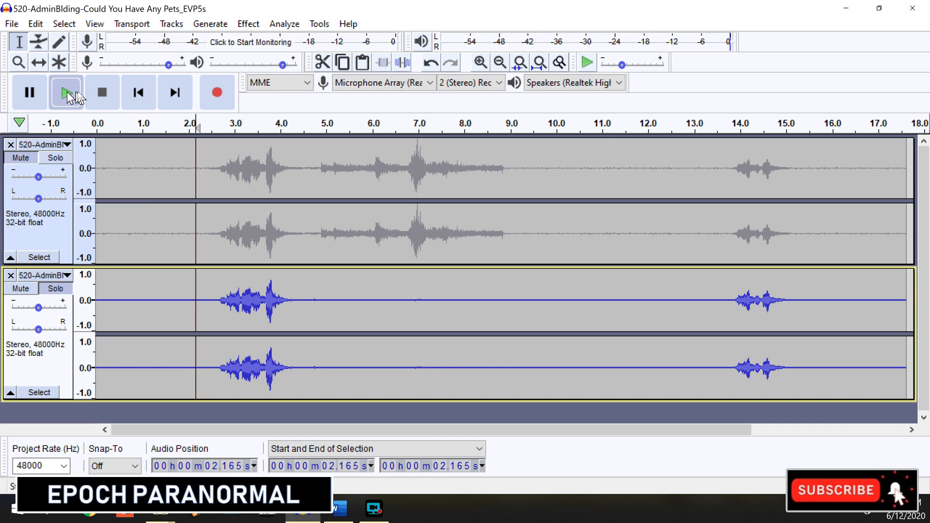
click(68, 93)
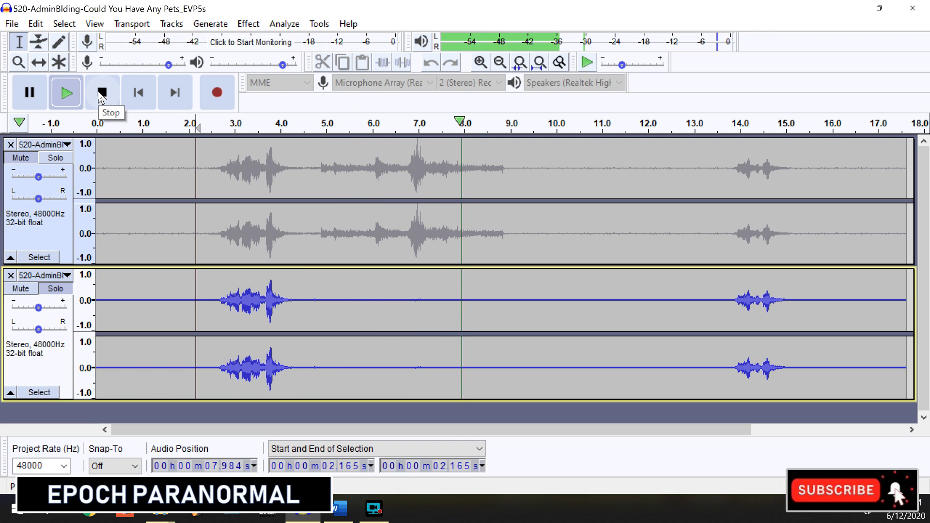
click(102, 94)
Solo the edited track, play it from about 2.2 to 8.5 seconds, and place the cursor at about 1.2 seconds
click(61, 160)
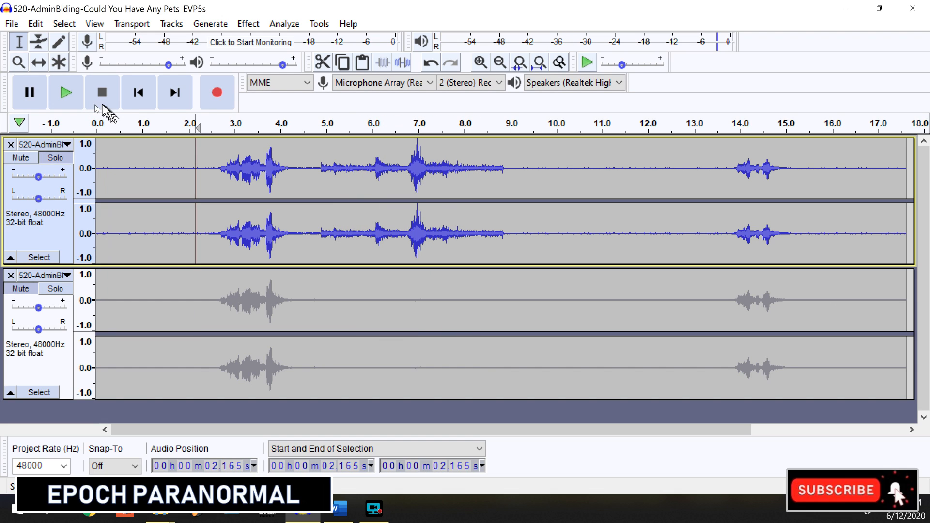
click(67, 92)
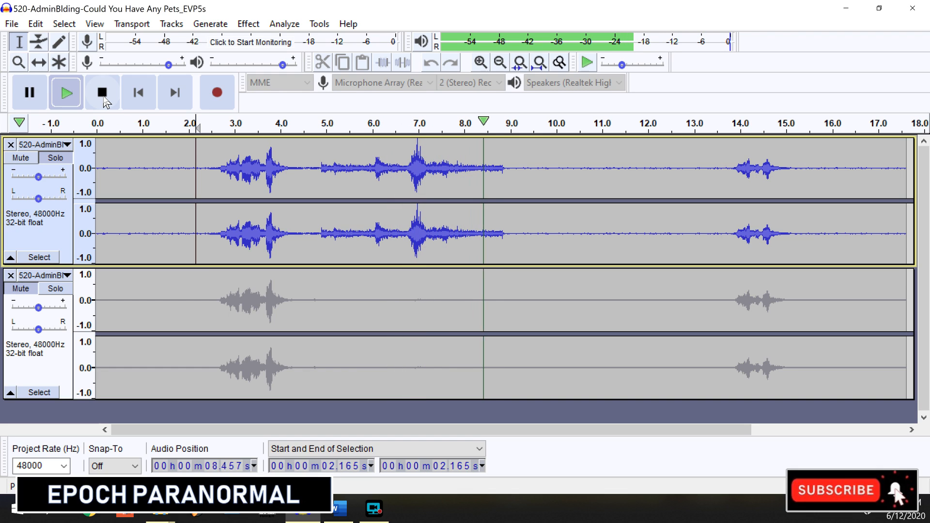
click(103, 92)
click(154, 168)
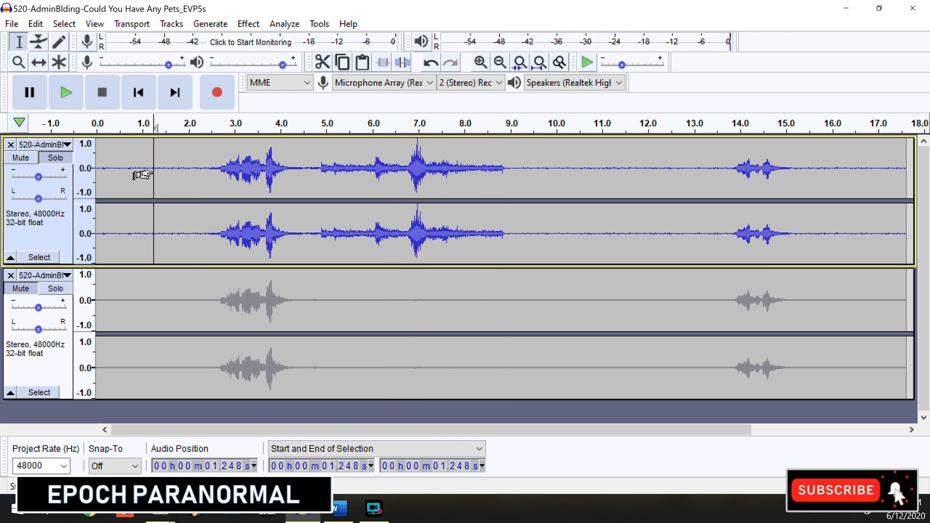